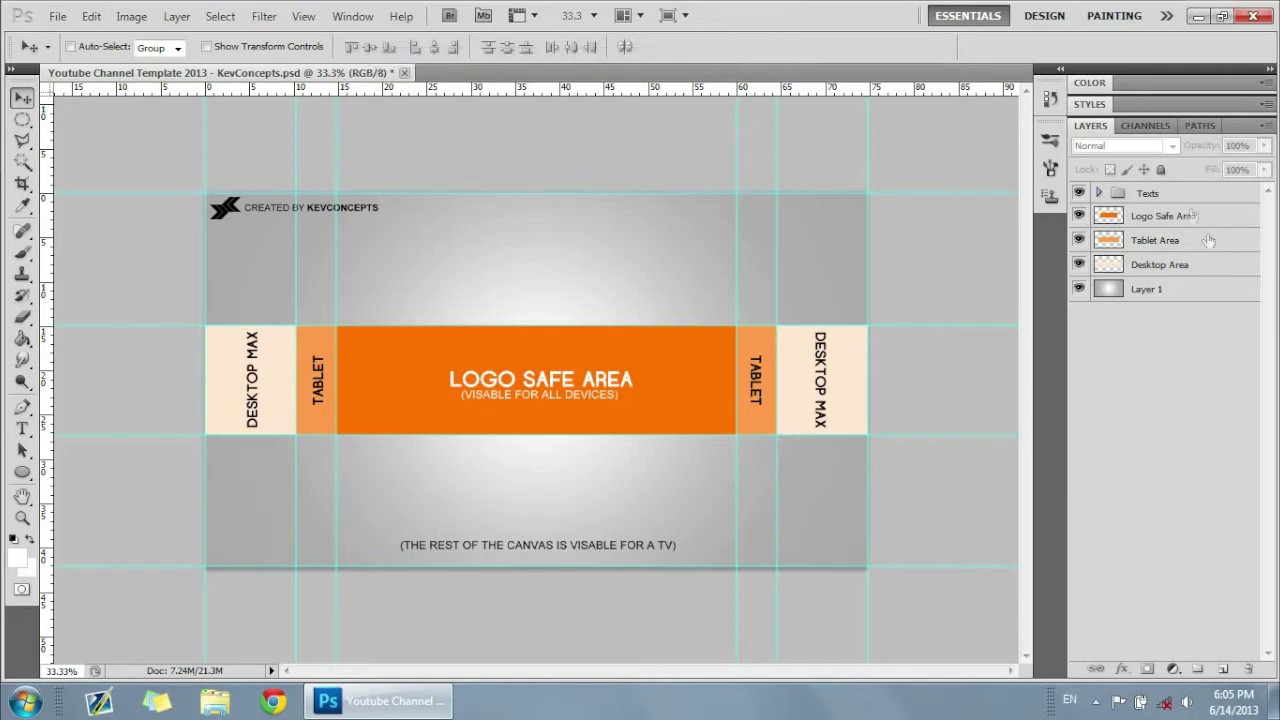
- Select each template layer in turn: Texts, Logo Safe Area, Tablet Area, Desktop Area and Layer 1
click(1180, 195)
click(1160, 216)
click(1162, 264)
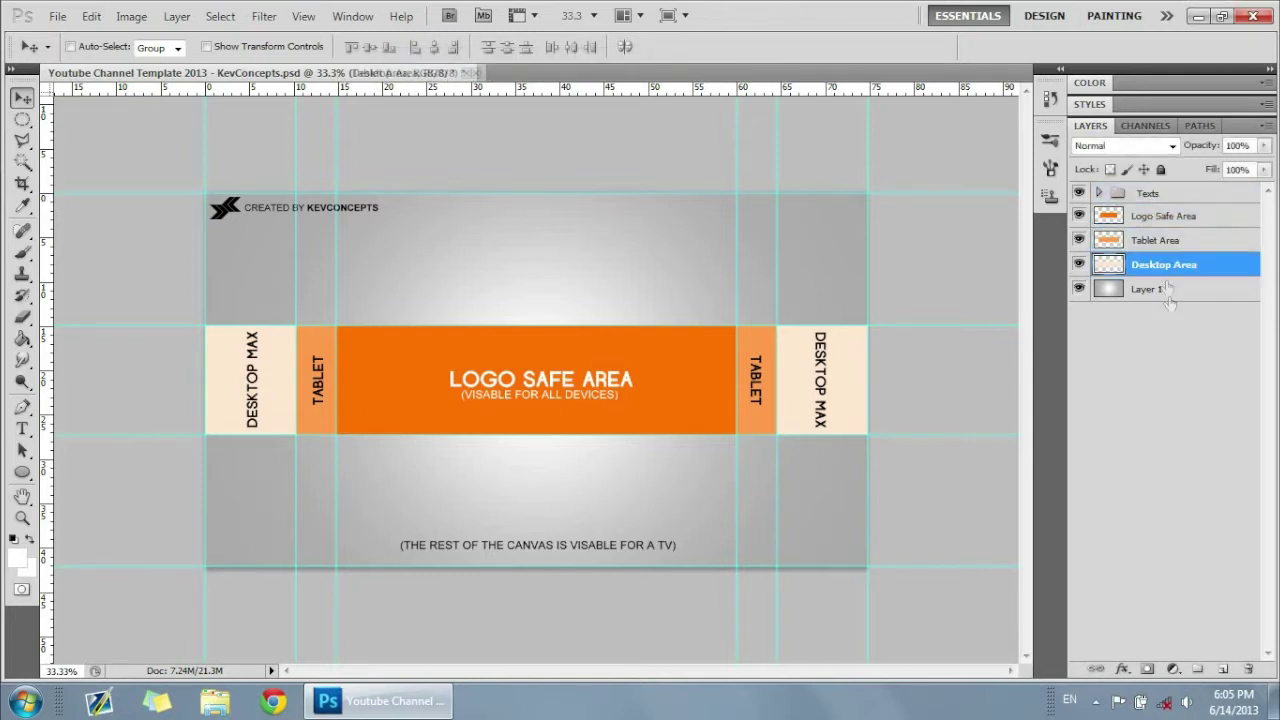
click(1165, 289)
click(1164, 216)
click(1160, 240)
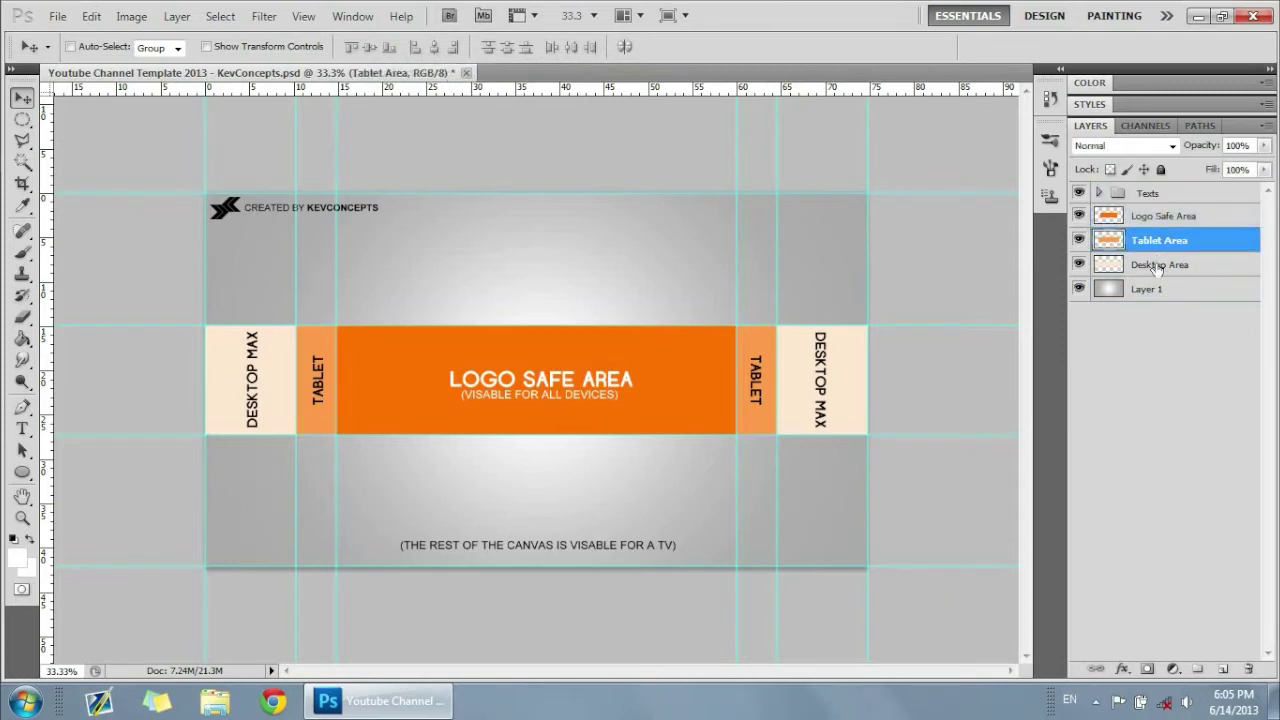
click(1157, 265)
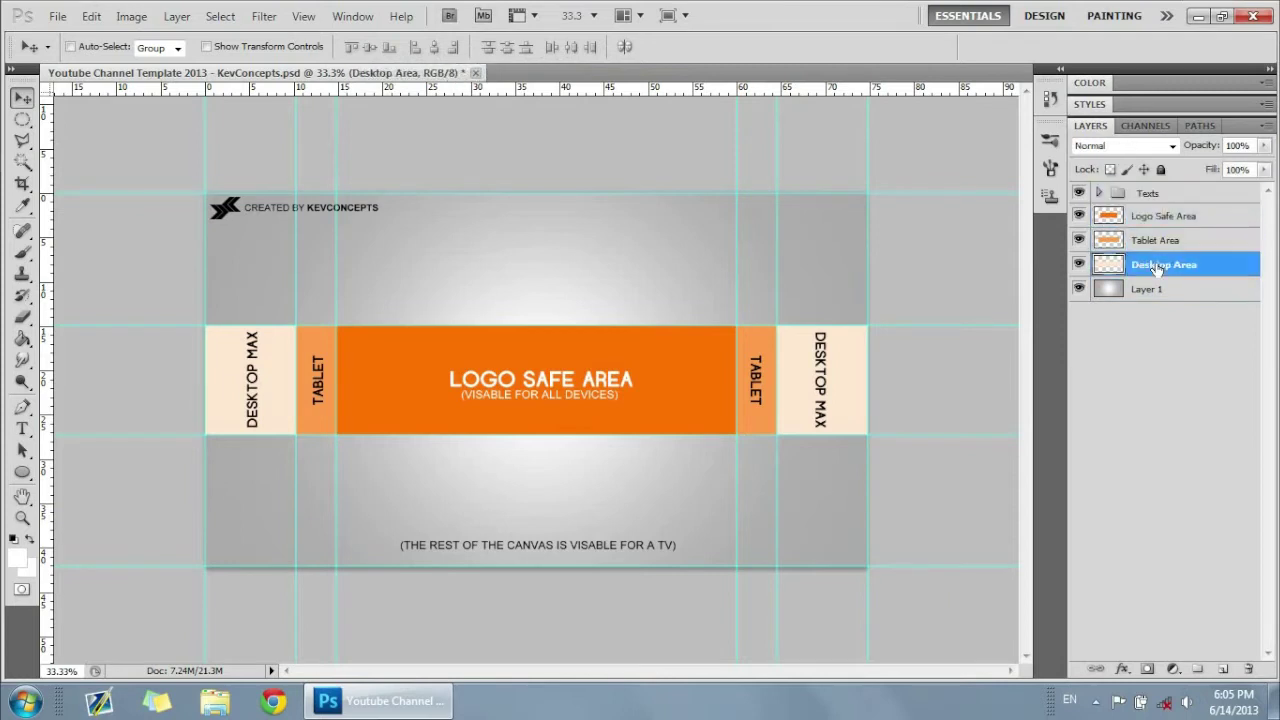
click(1156, 218)
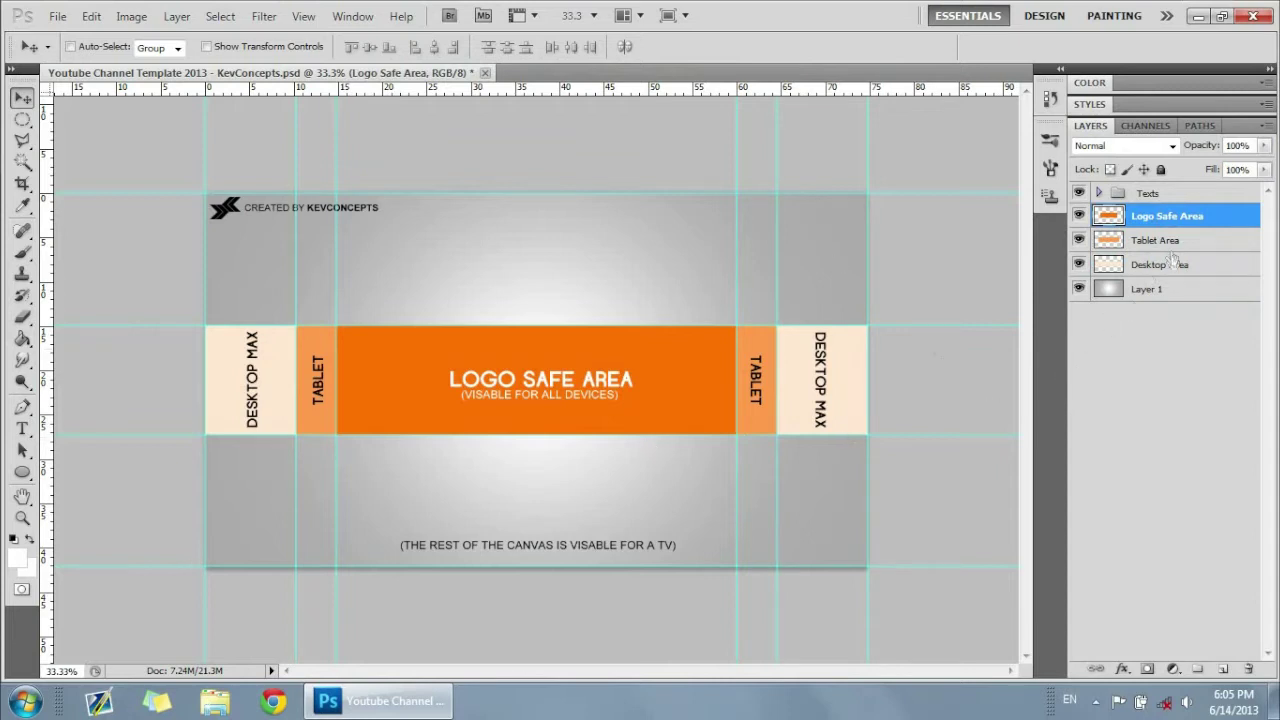
- Hide the Logo Safe Area and Tablet Area layers, leaving Desktop Area selected
click(1079, 216)
click(1079, 240)
click(1176, 265)
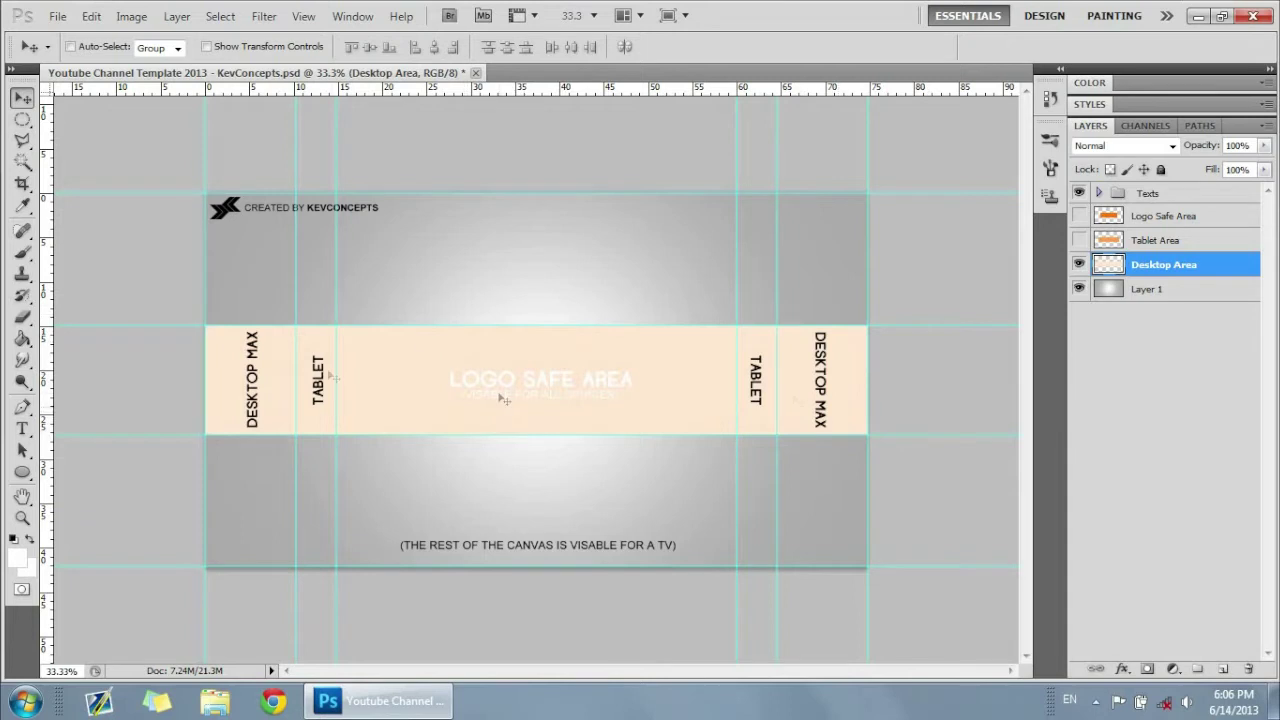
- Make the Tablet Area and Logo Safe Area layers visible again
click(1079, 240)
click(1160, 240)
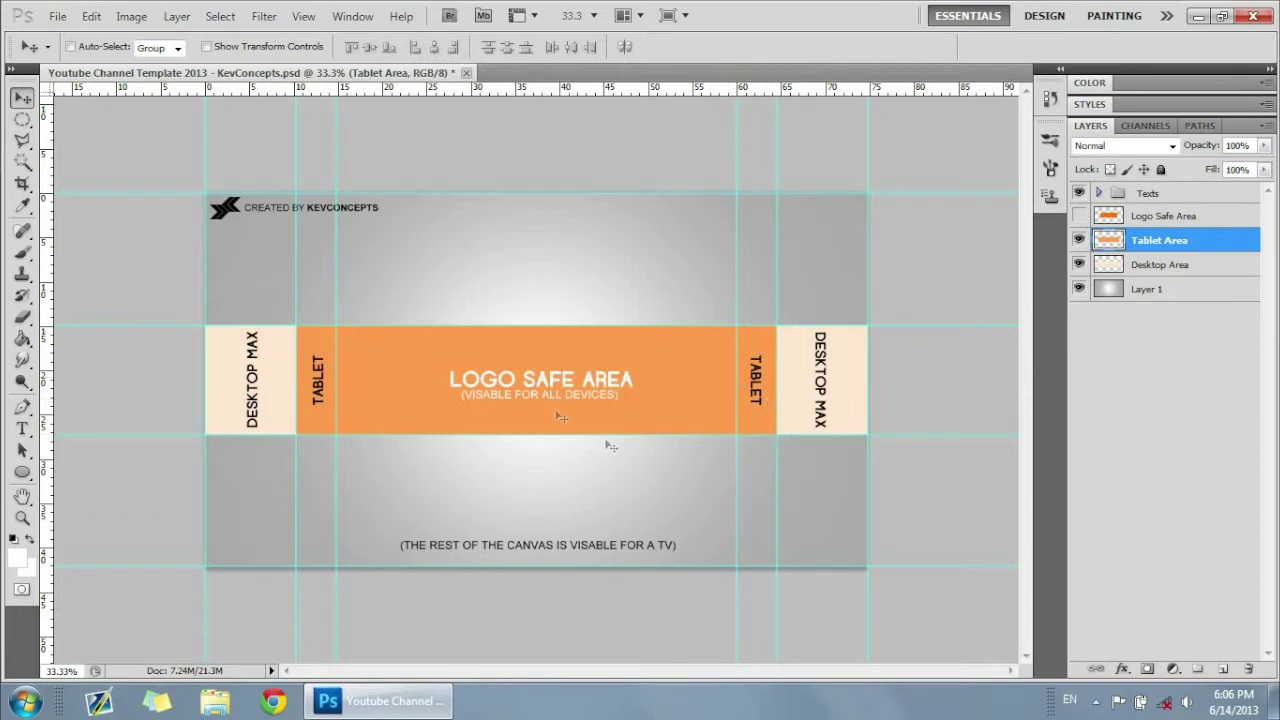
click(1079, 216)
- Hide Tablet and Desktop Area to isolate the orange Logo Safe band, then show them again
click(1079, 240)
click(1079, 264)
click(1127, 220)
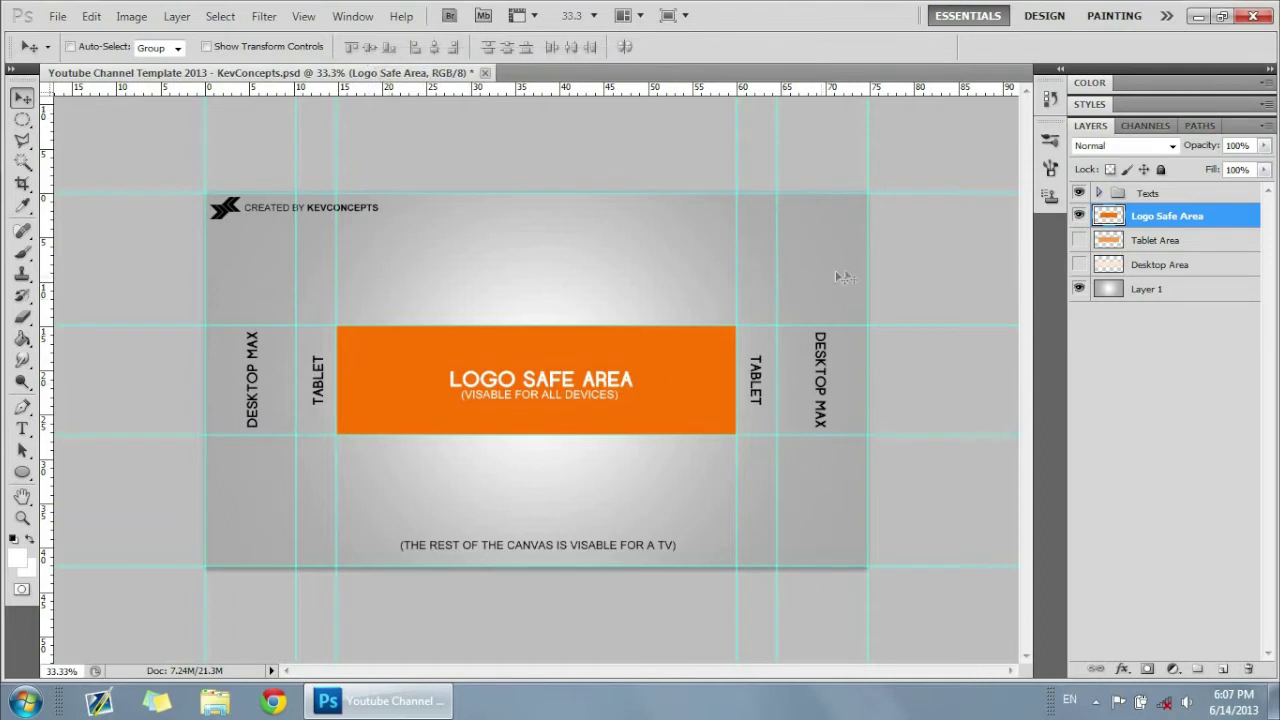
click(1078, 240)
click(1078, 264)
- Hide all three area layers to view the gray background, then re-show Desktop and Tablet Area
click(1145, 240)
click(1145, 264)
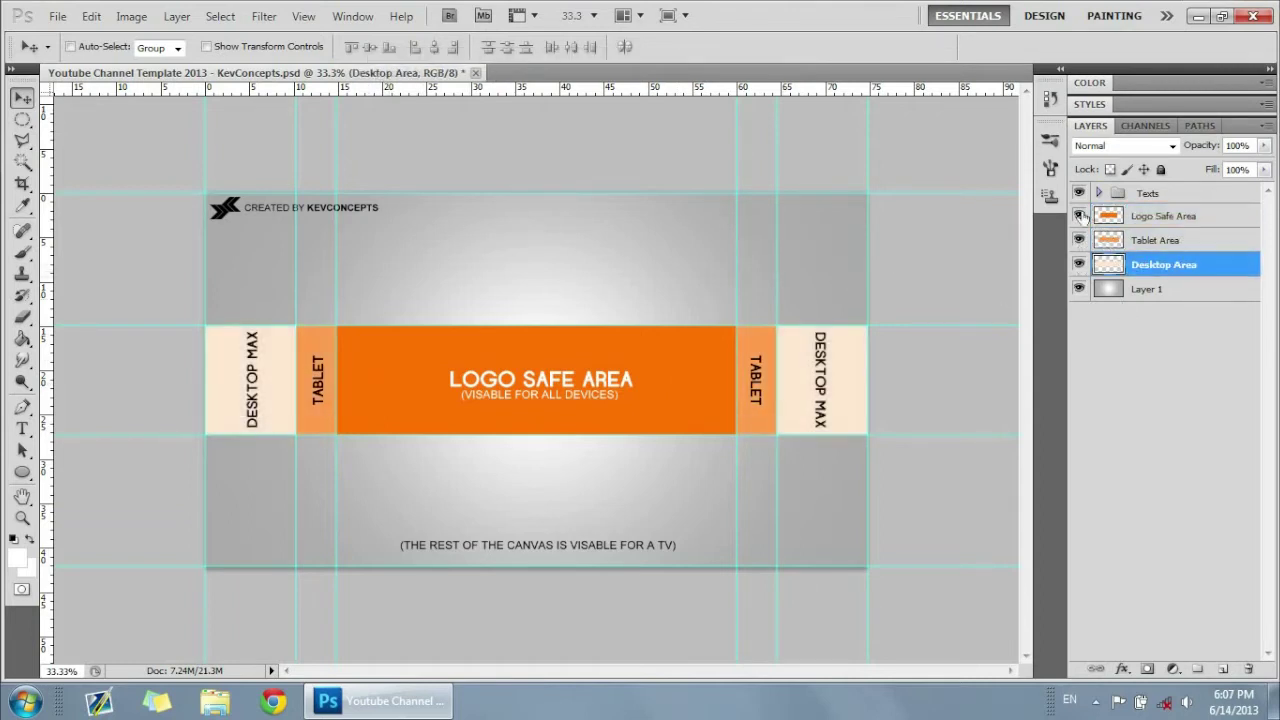
drag(1078, 216, 1078, 264)
click(1140, 289)
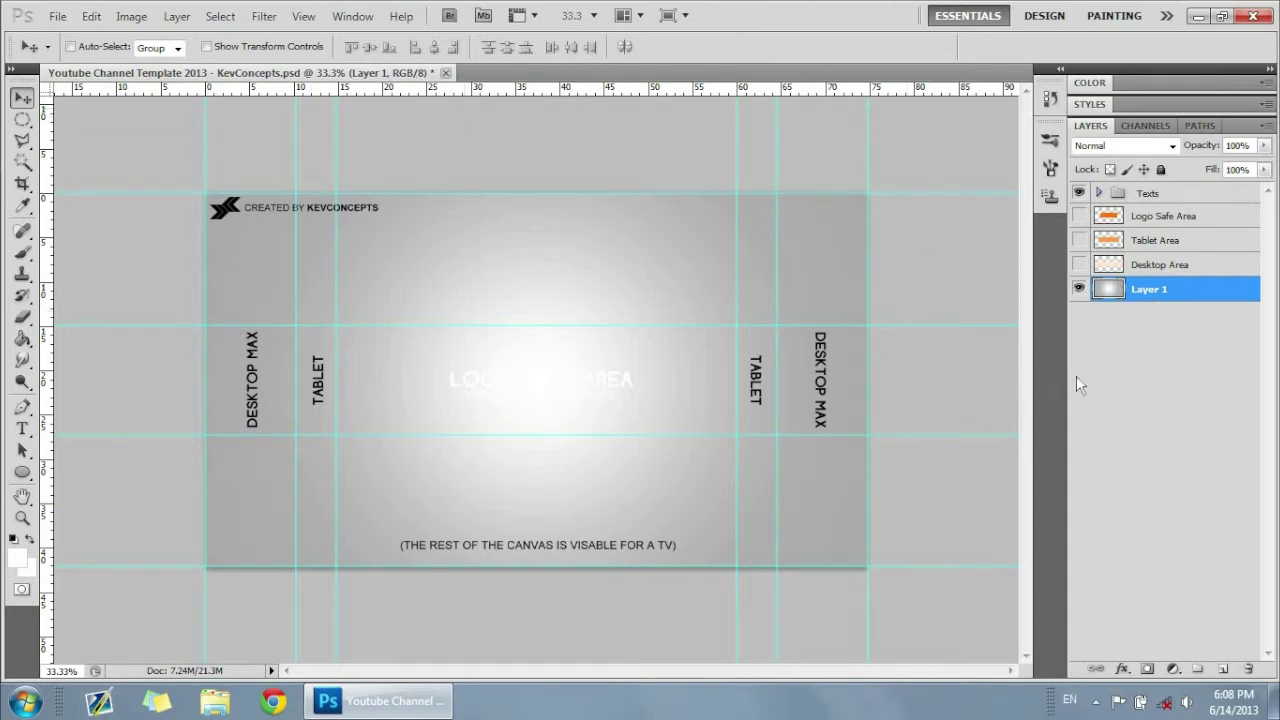
click(1079, 264)
click(1079, 240)
- Turn the Logo Safe Area layer back on
click(1079, 216)
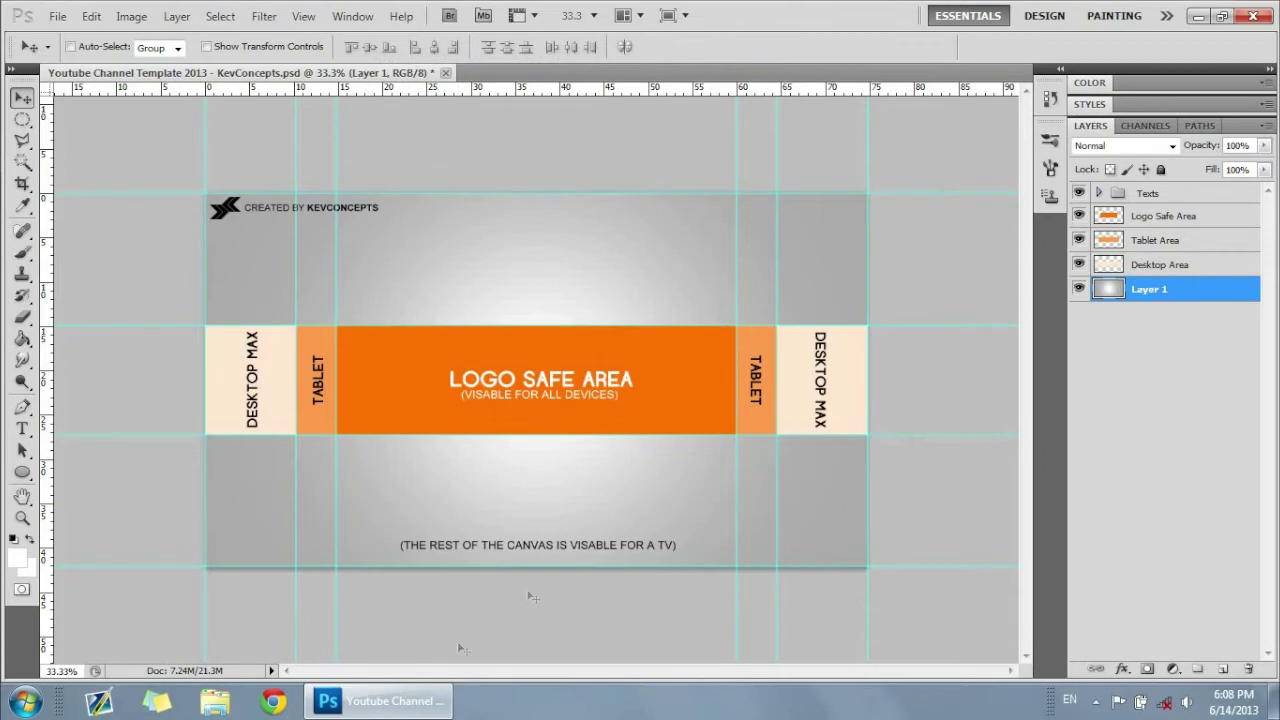
- Open a Windows Explorer window from the taskbar
click(201, 706)
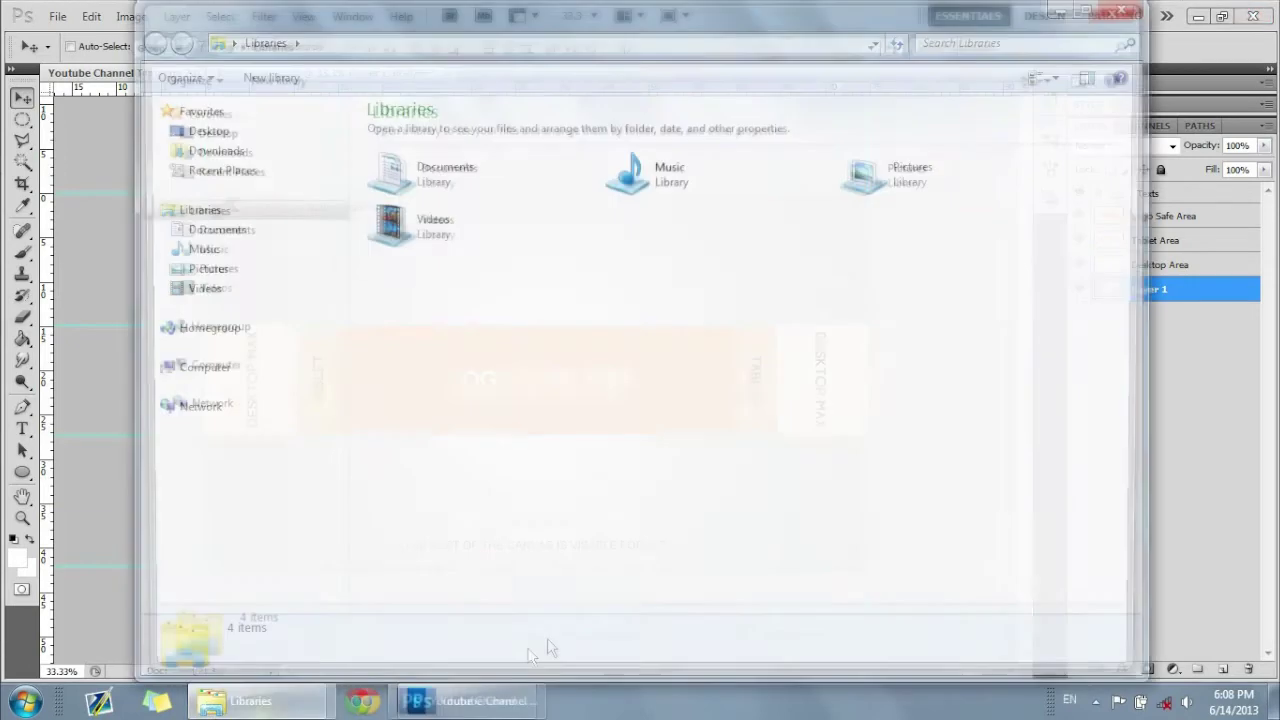
- Navigate Explorer to the Desktop and open the user's personal folder
click(200, 331)
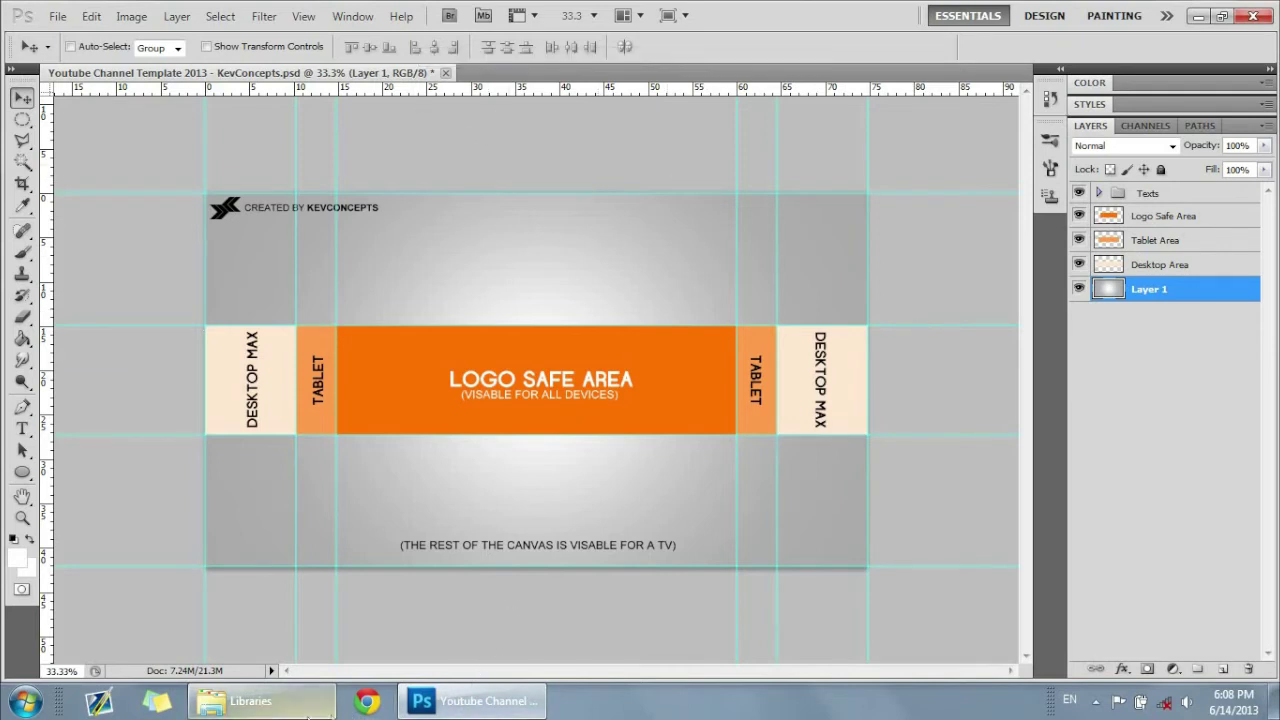
click(255, 701)
click(208, 131)
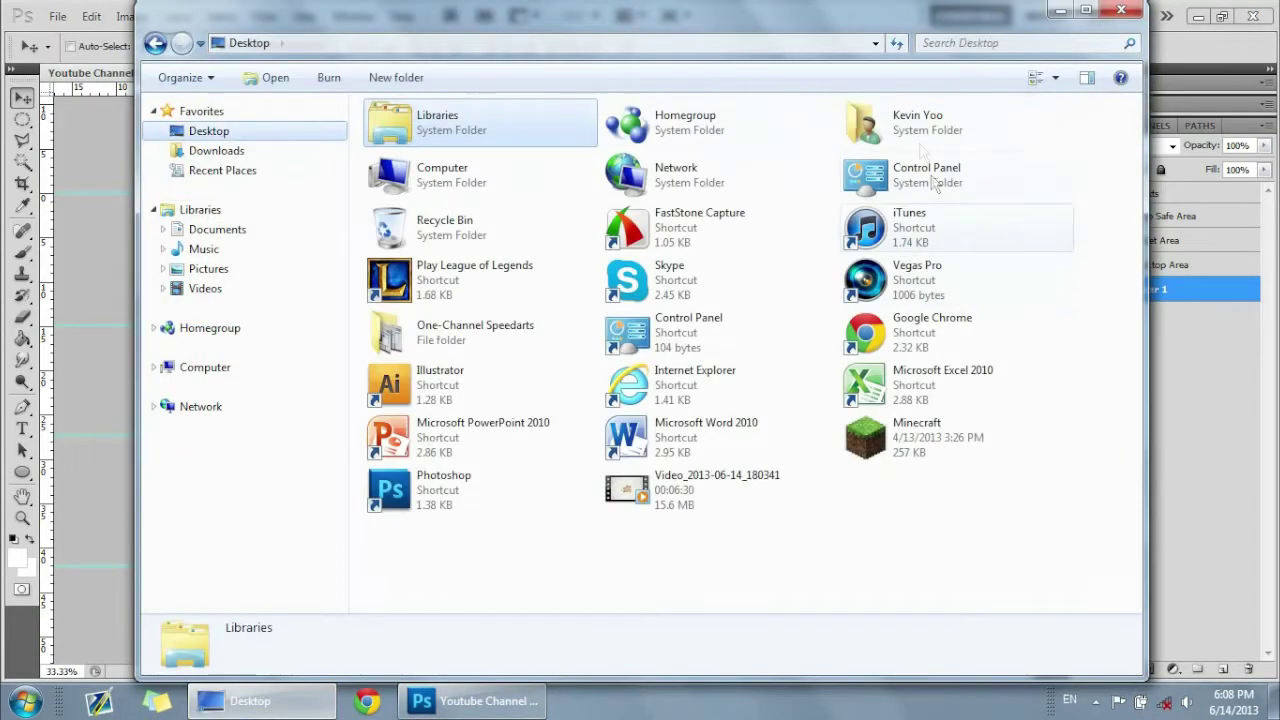
click(911, 130)
double_click(911, 130)
- Open the Gecko365BG image in the photo viewer
scroll(740, 400, down, 5)
scroll(740, 400, up, 5)
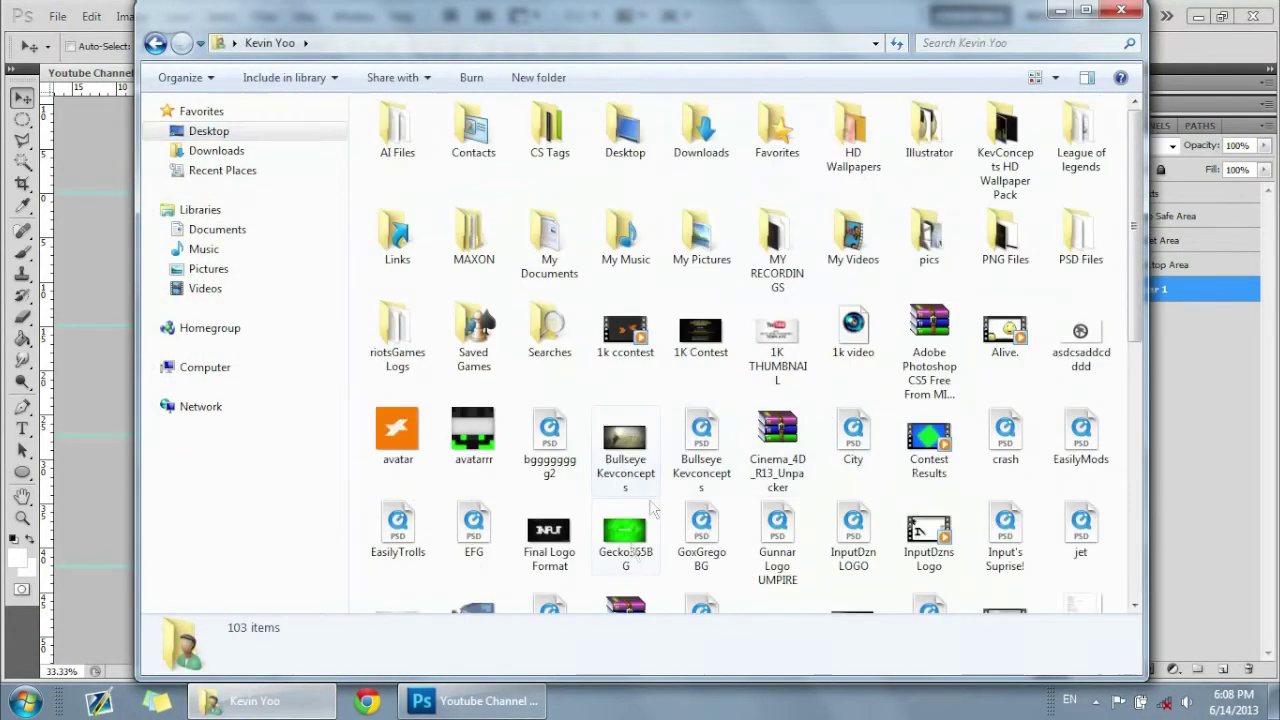
click(626, 540)
double_click(630, 555)
- Open the swergy banner image, then select and deselect the TwitchTV Template file
key(alt+Tab)
click(853, 537)
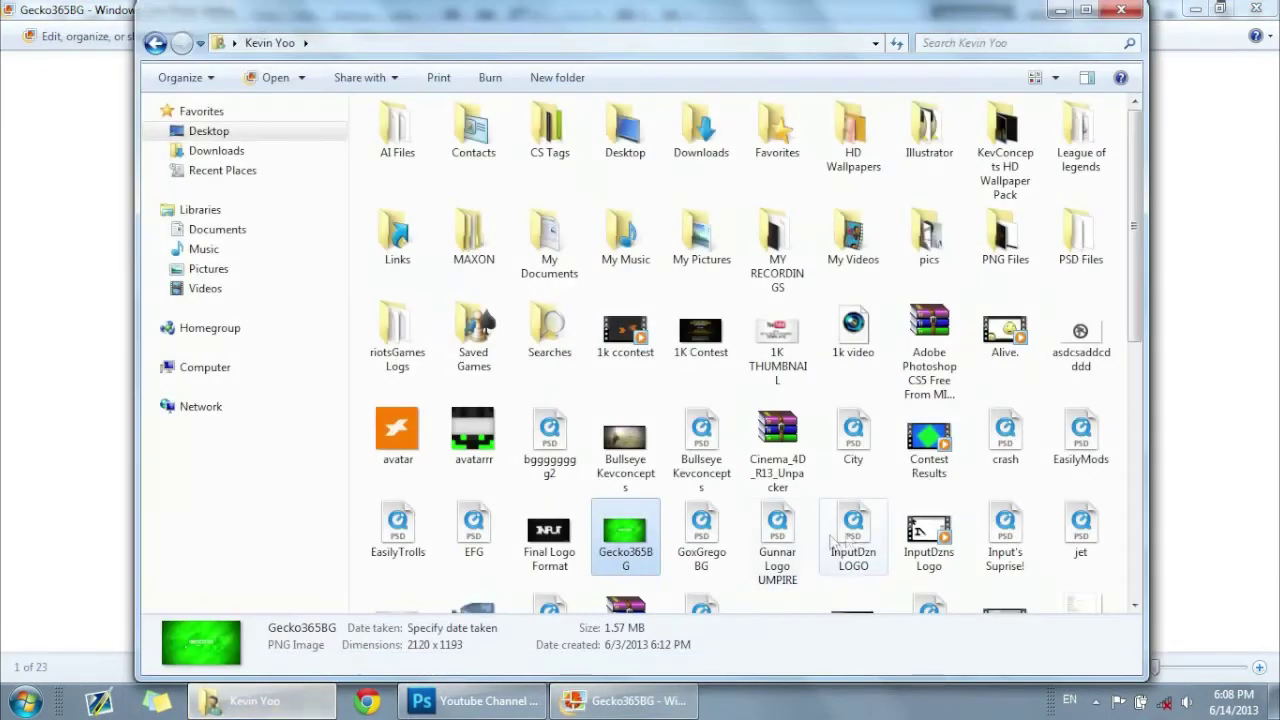
scroll(855, 537, down, 10)
double_click(928, 355)
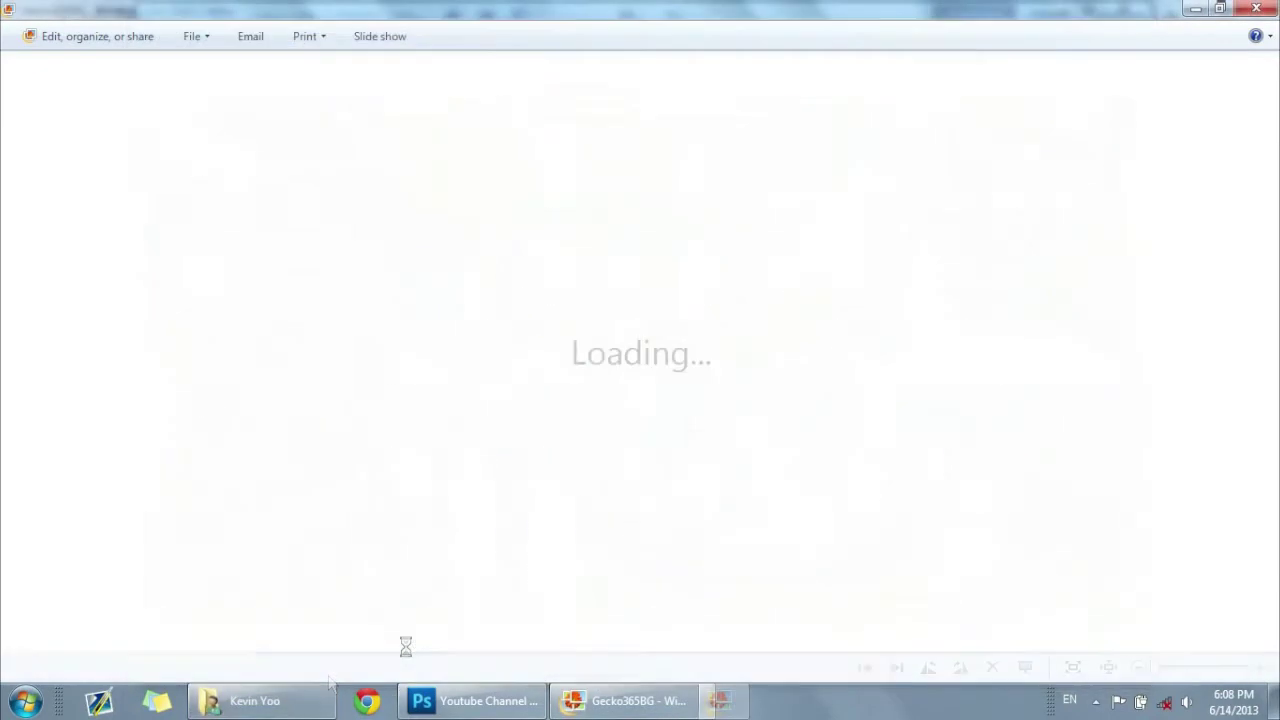
click(285, 708)
click(853, 465)
click(705, 560)
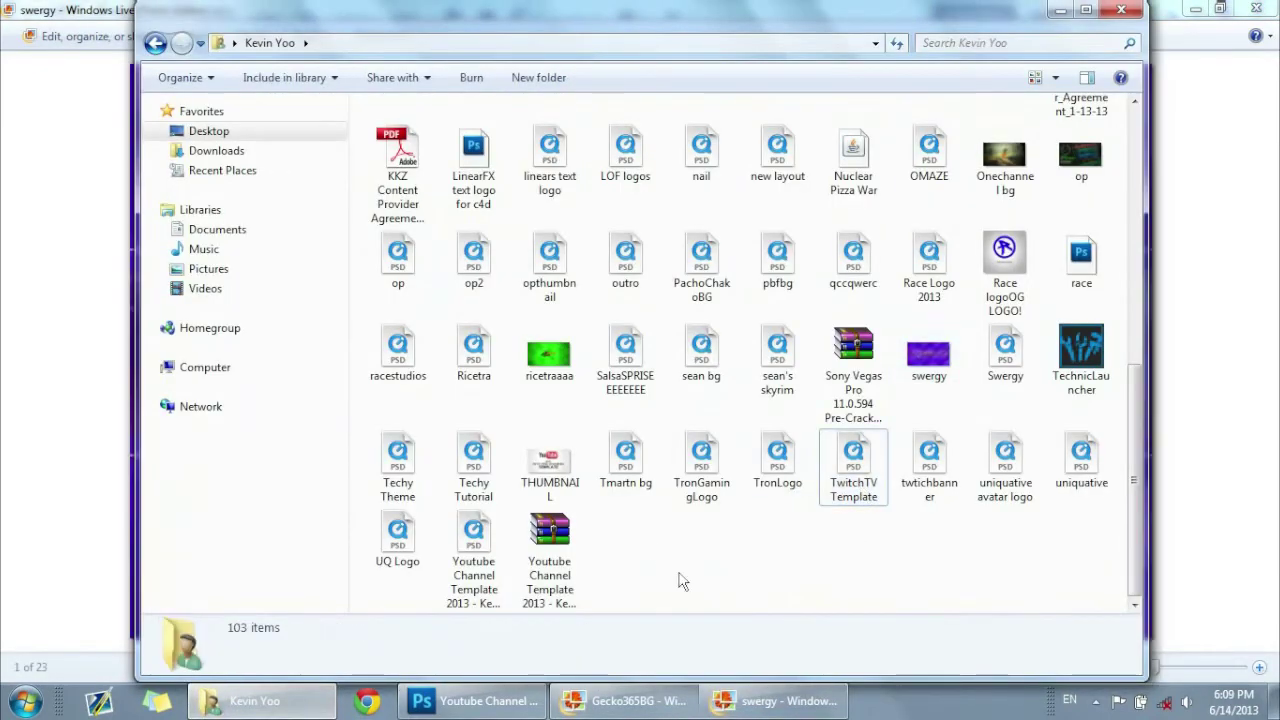
- Open the ricetraaaa banner, then view and close the swergy preview
double_click(563, 389)
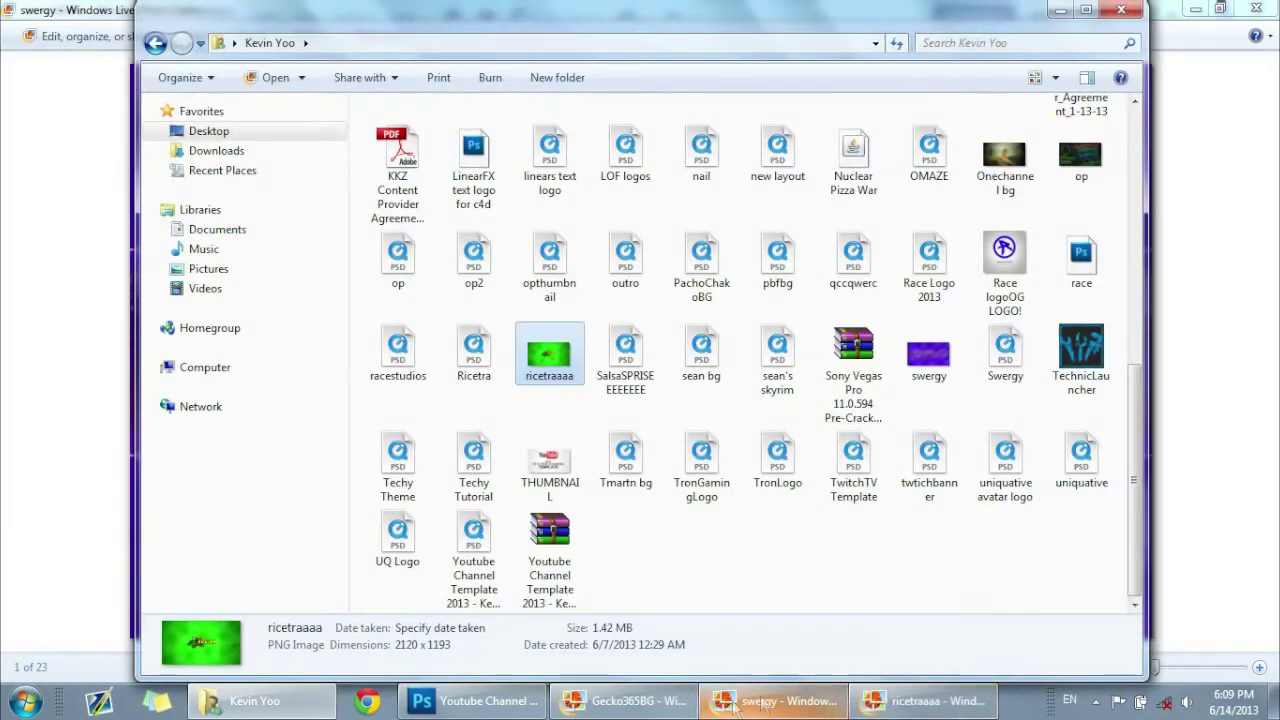
click(770, 701)
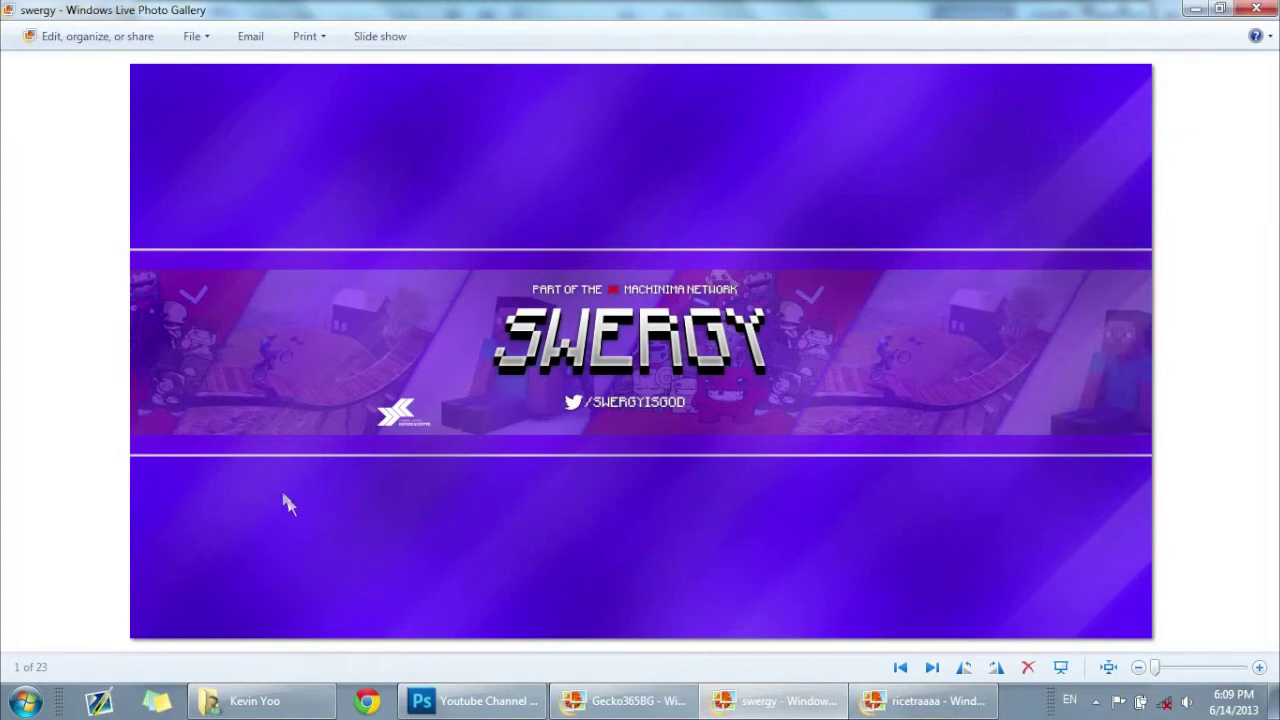
click(1258, 8)
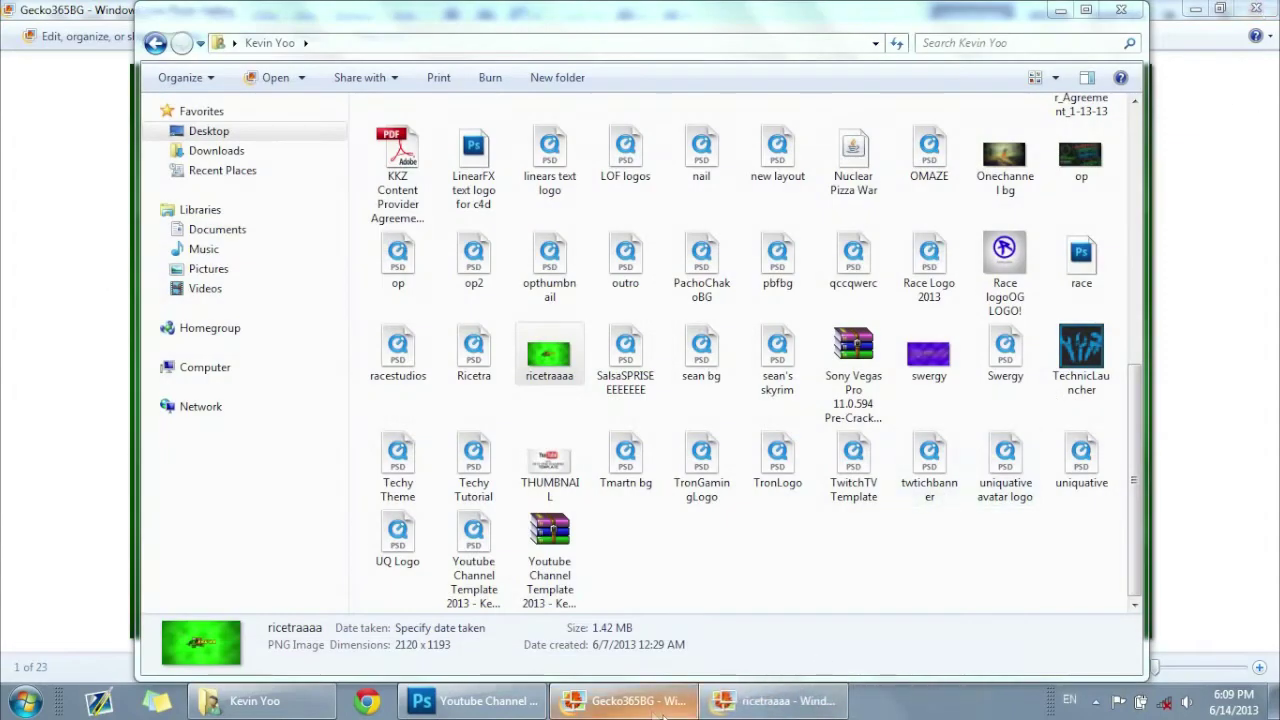
- View and close the Gecko365BG preview, then minimize Explorer to reveal Photoshop
click(625, 701)
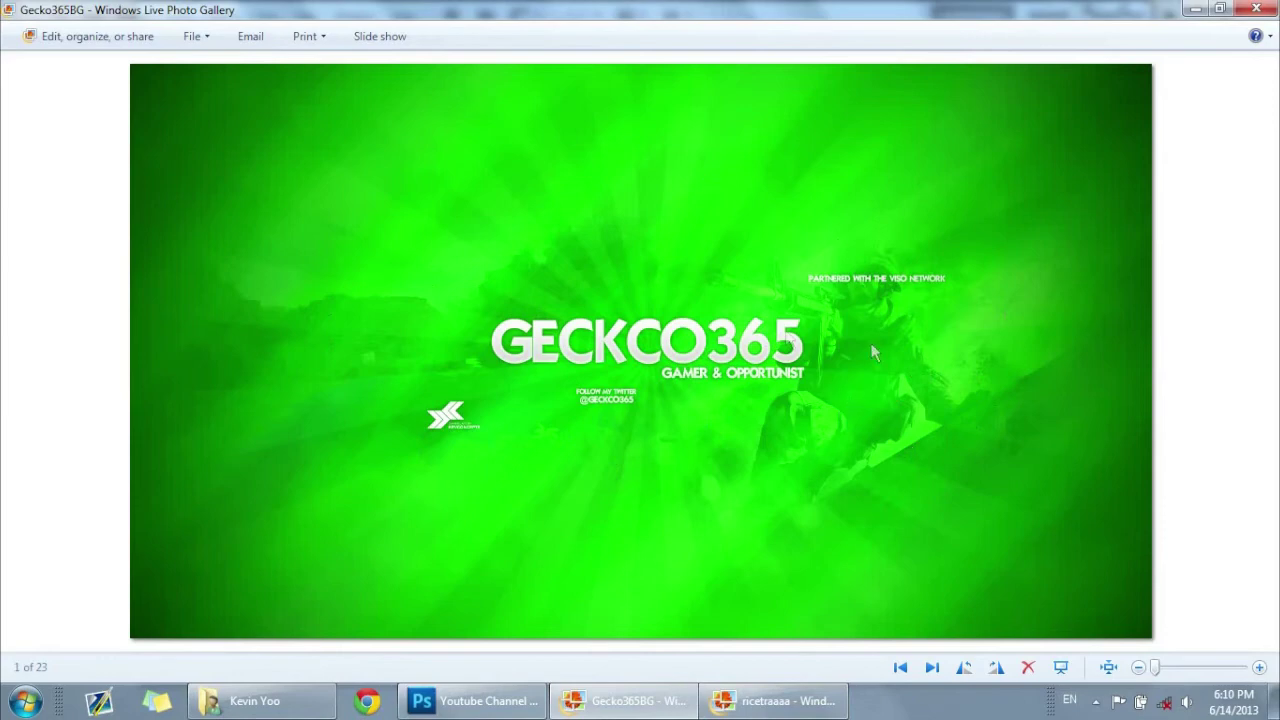
click(1256, 9)
click(1060, 11)
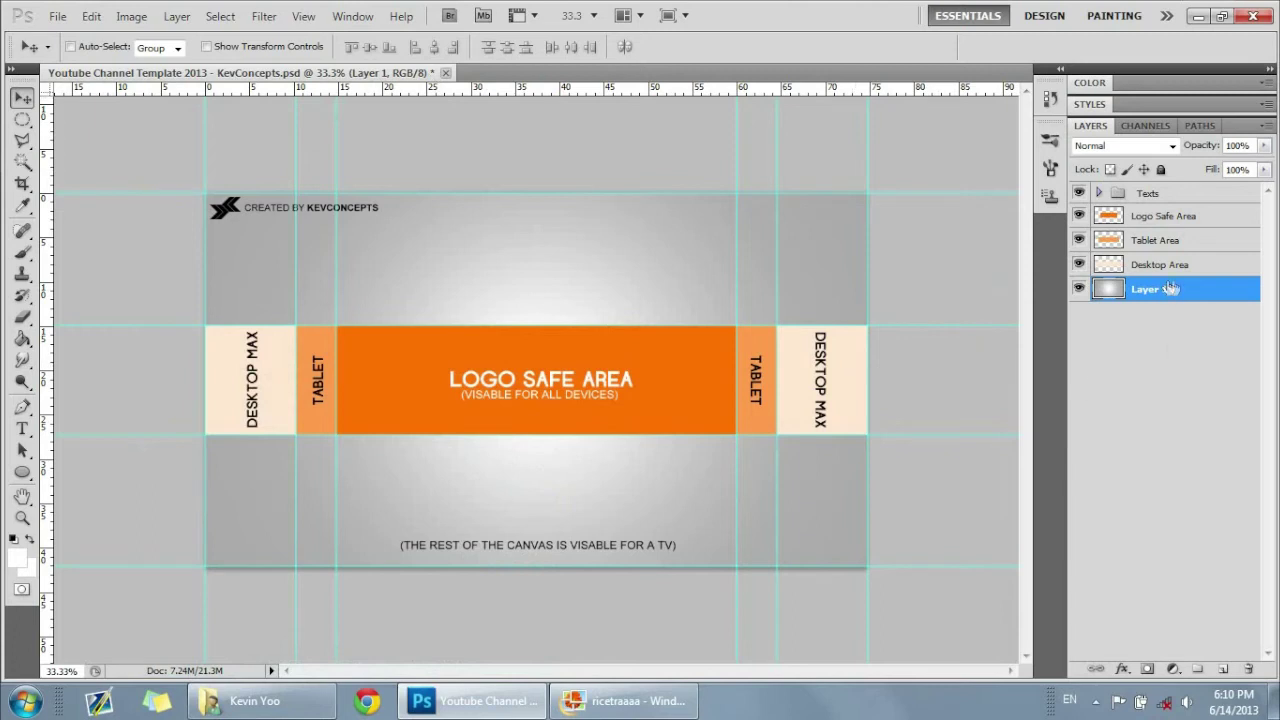
- Add a new empty layer above the template layers
shift+click(1165, 197)
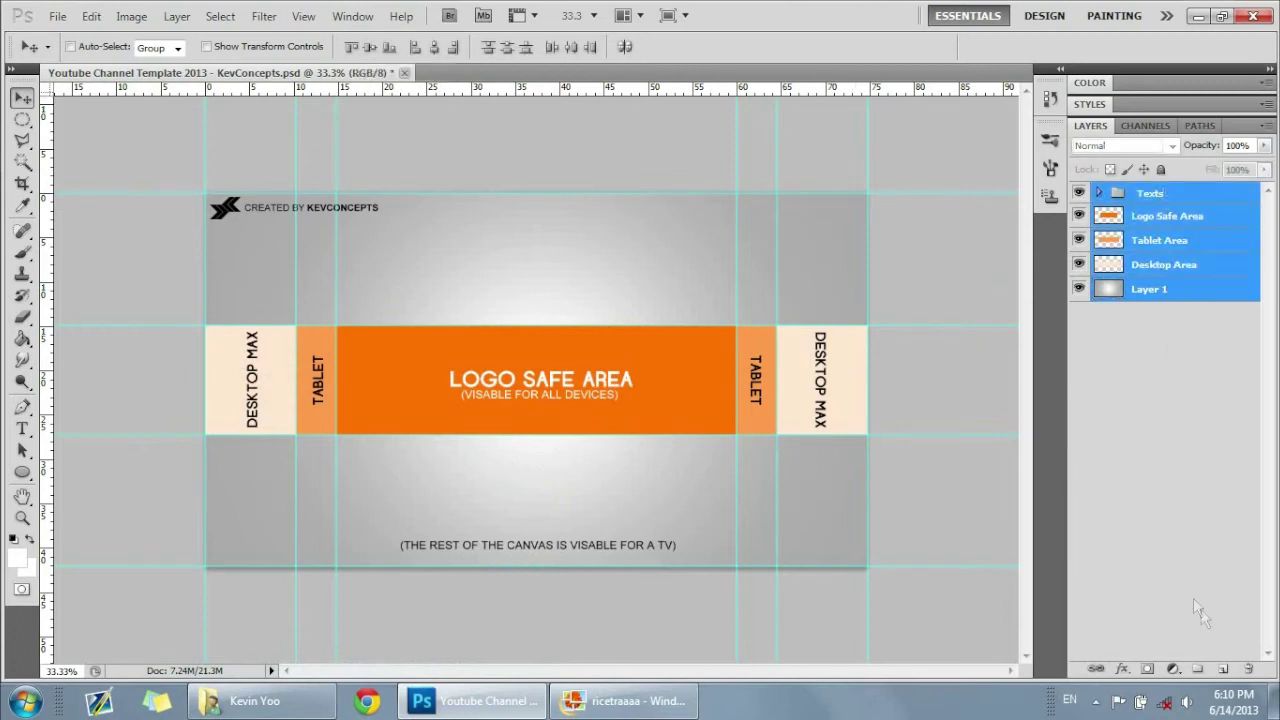
click(1157, 371)
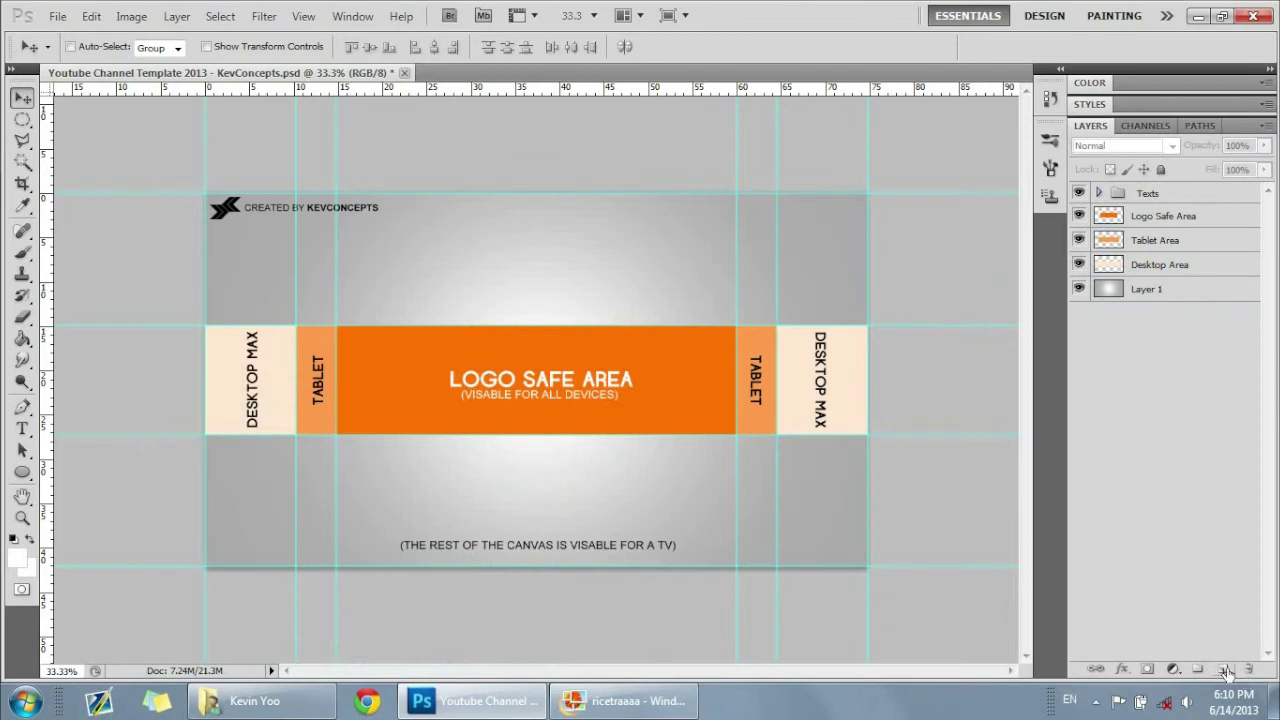
click(1222, 669)
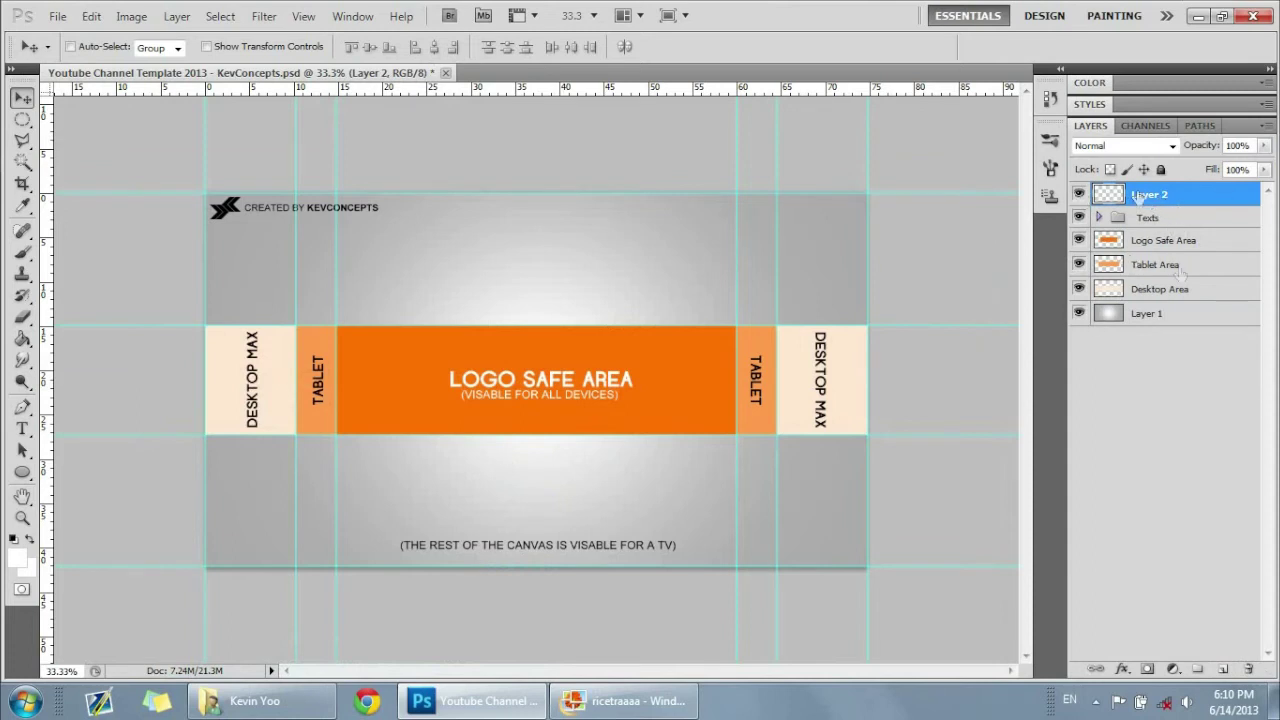
- Delete the Texts group through Layer 1, leaving only the blank Layer 2
click(1166, 222)
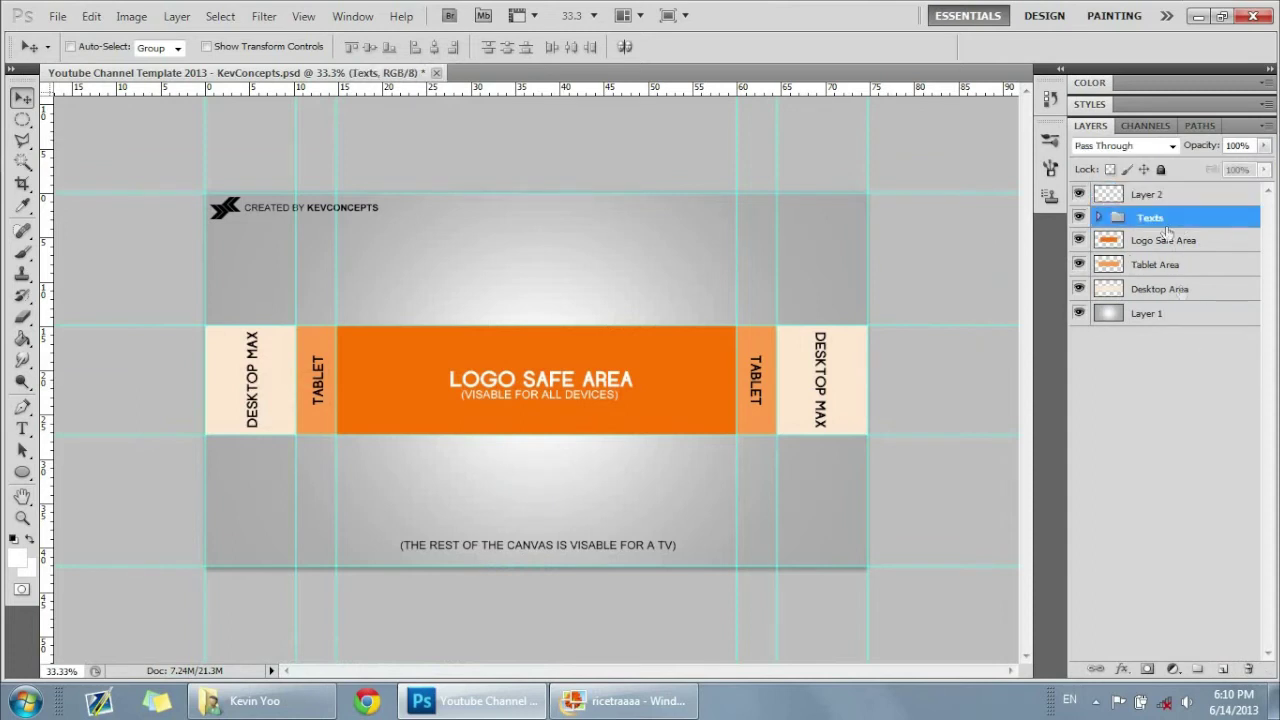
shift+click(1161, 318)
key(Delete)
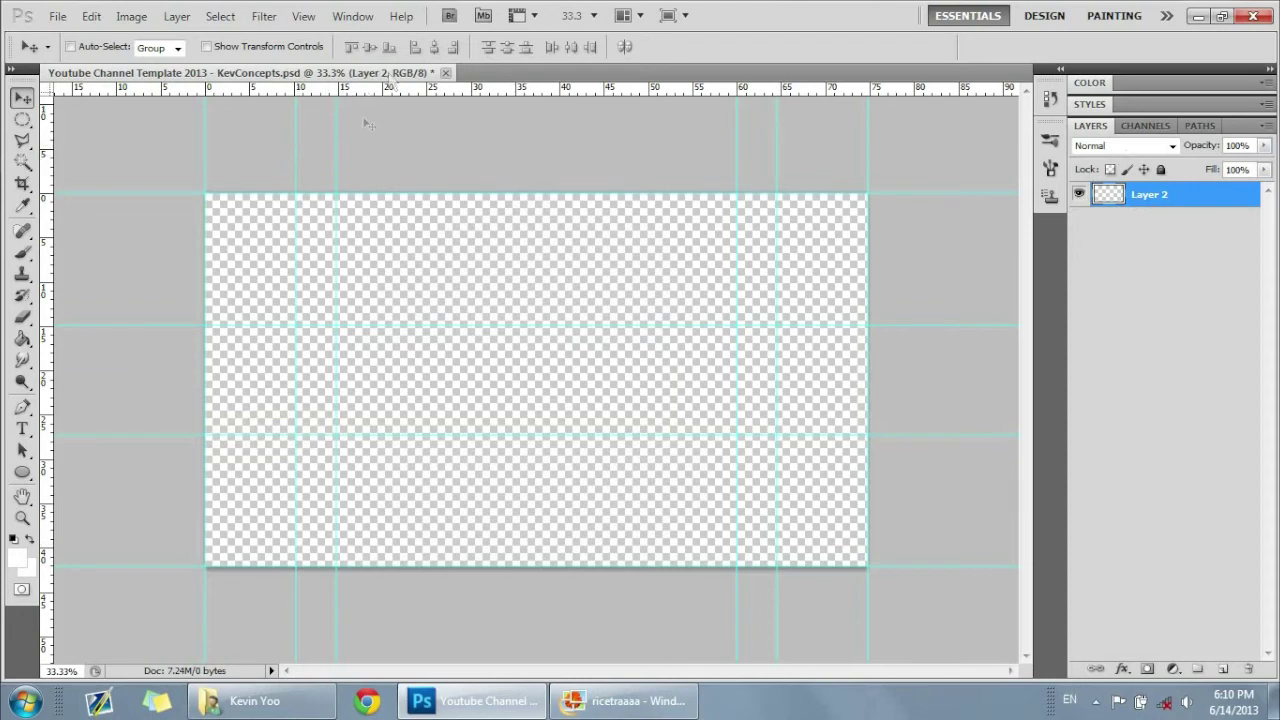
click(312, 17)
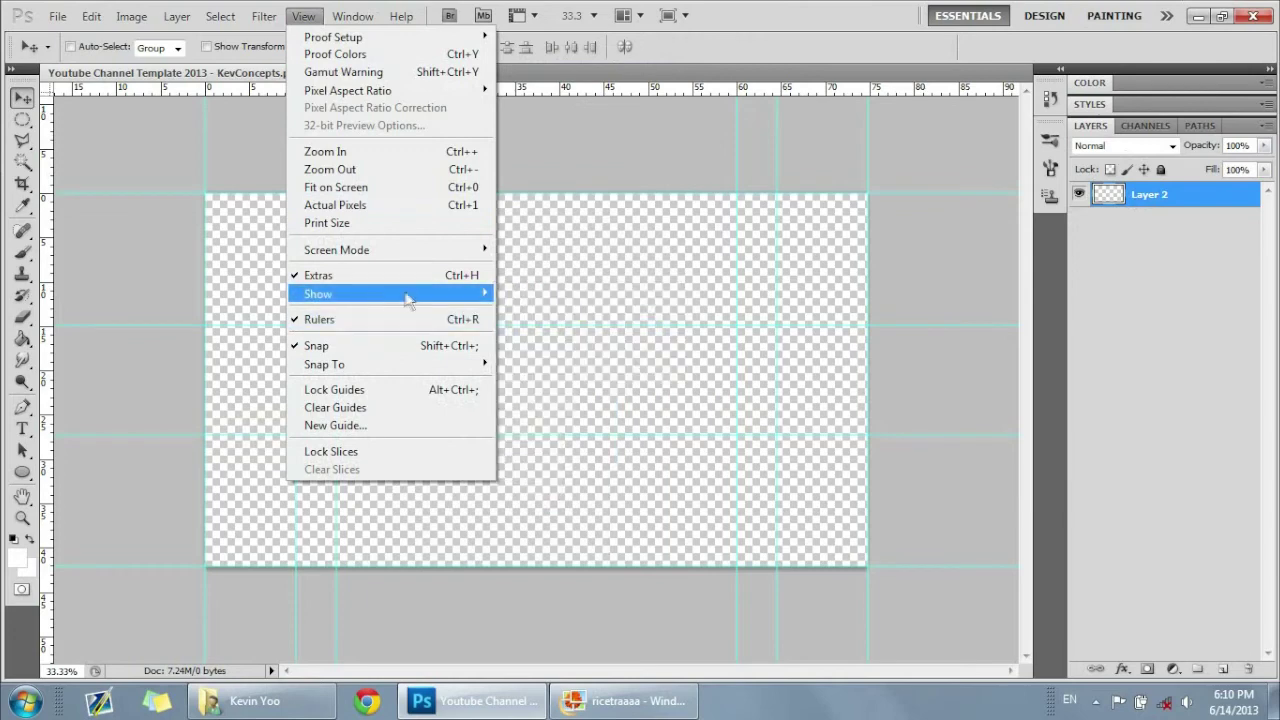
mouse_move(430, 294)
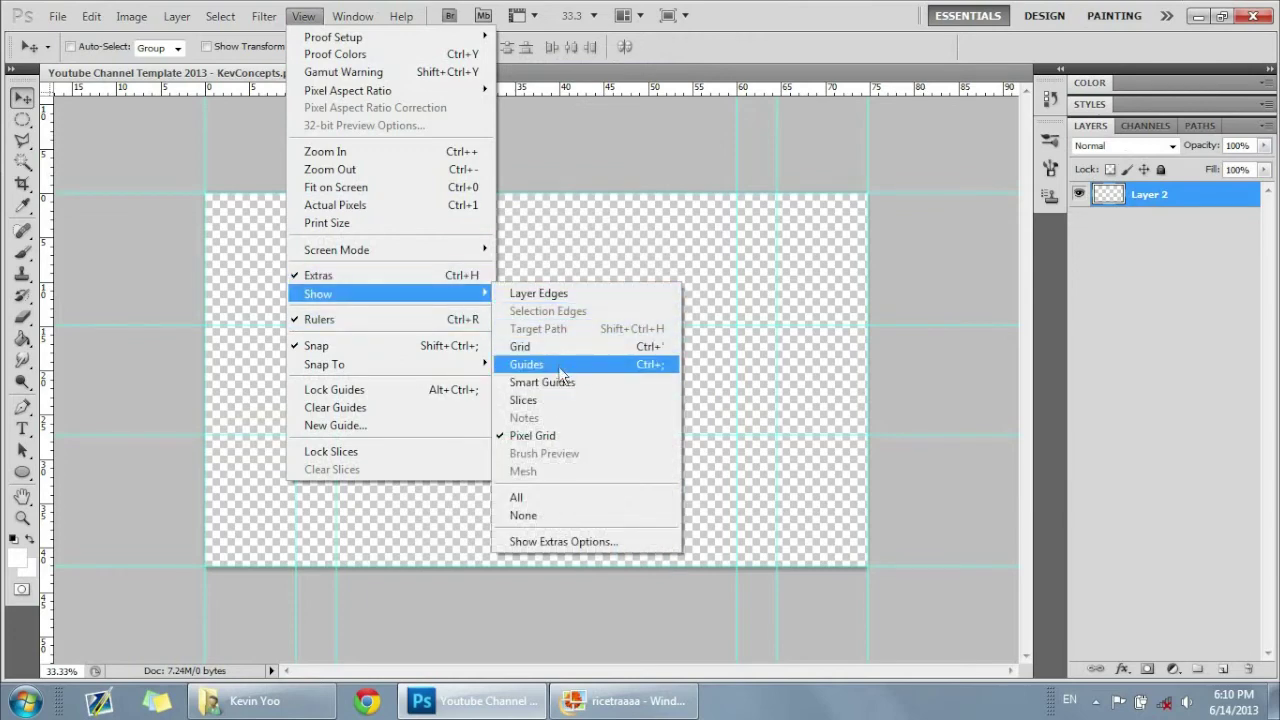
click(455, 118)
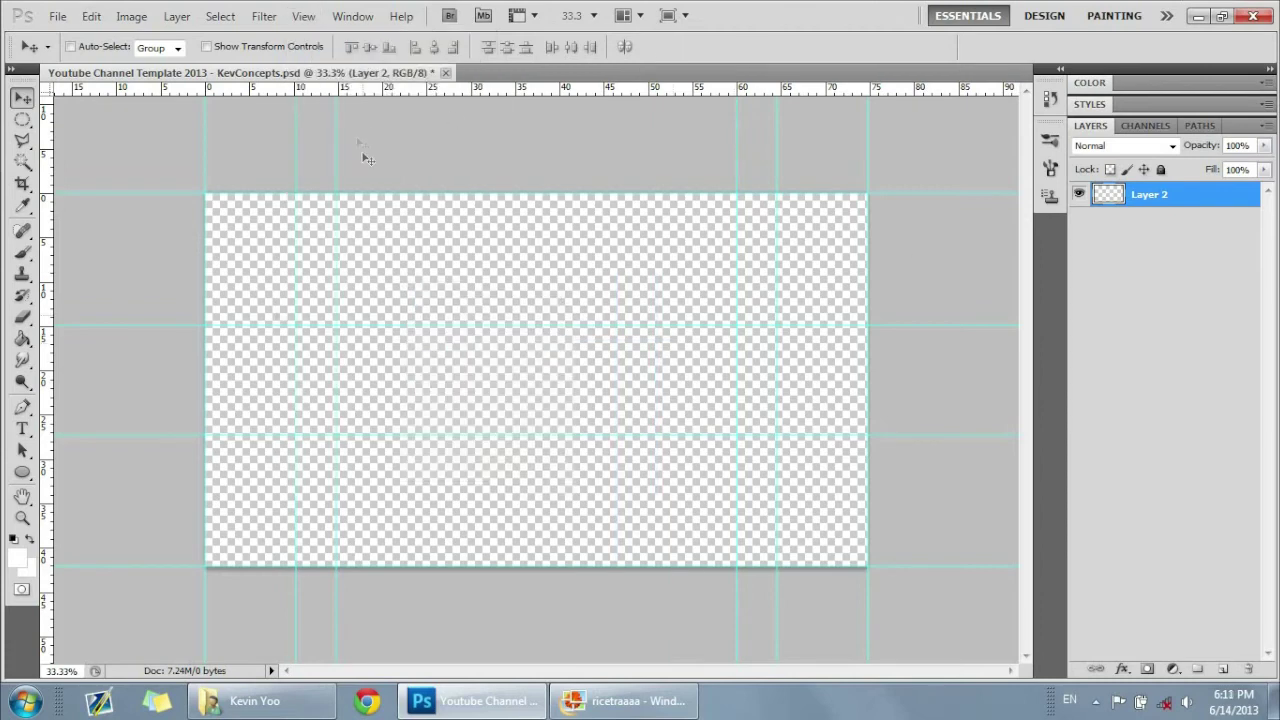
click(306, 17)
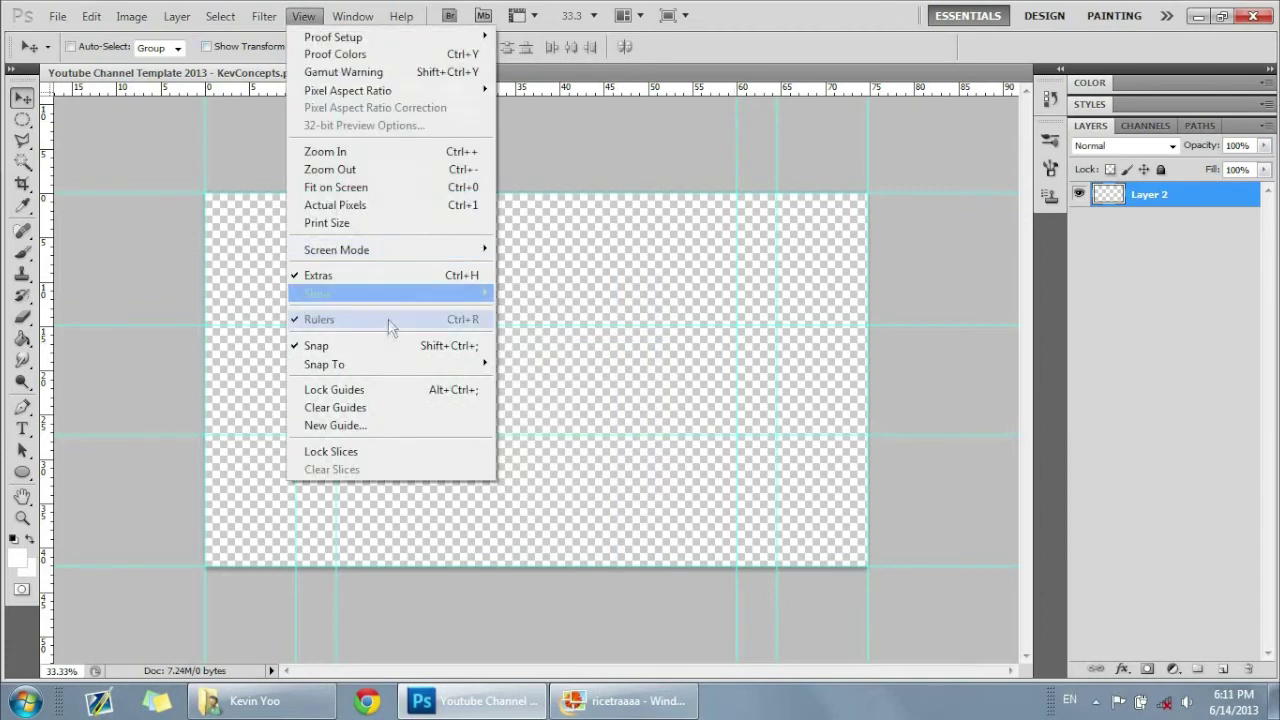
mouse_move(422, 296)
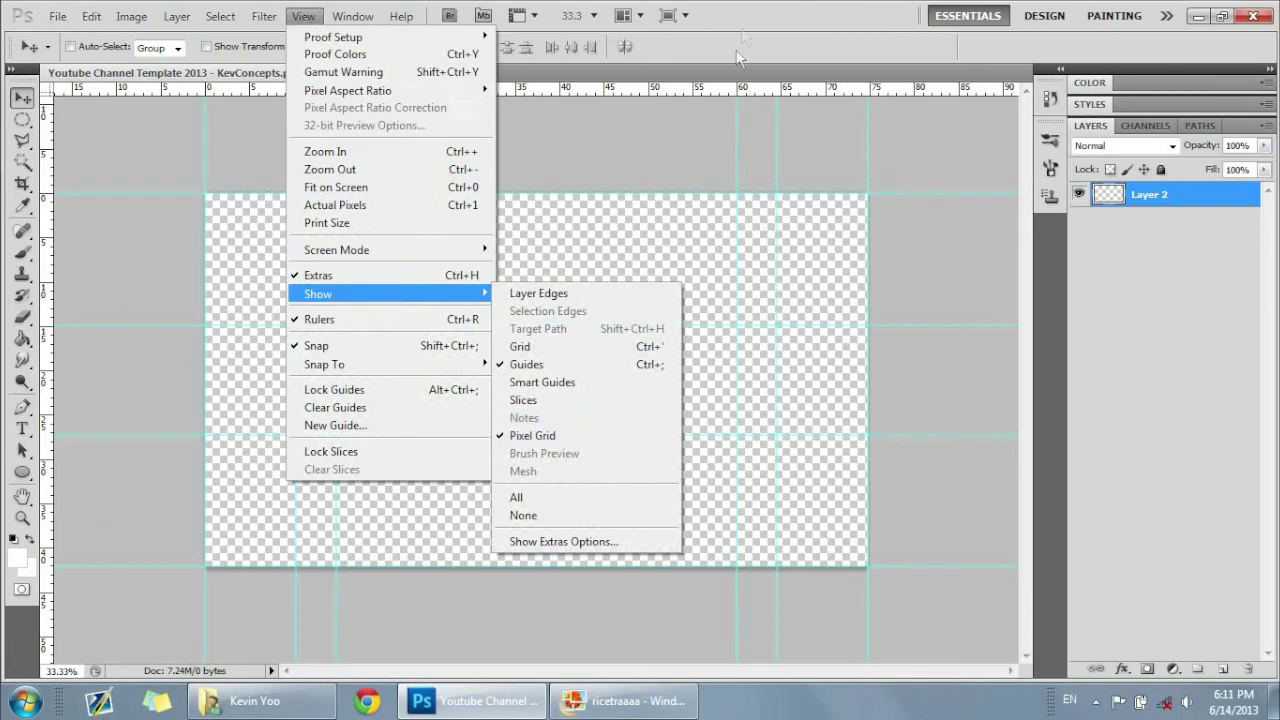
click(540, 382)
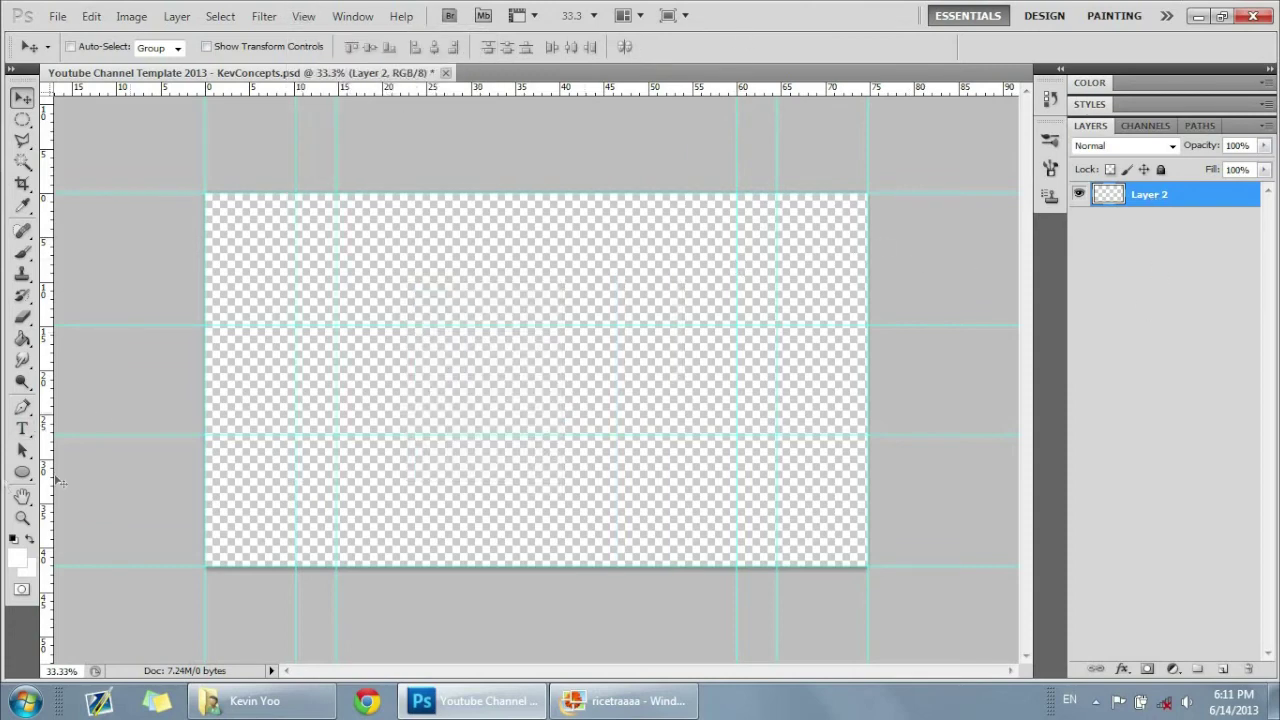
- Choose a light grey foreground colour in the Color Picker and confirm it
click(22, 339)
click(16, 556)
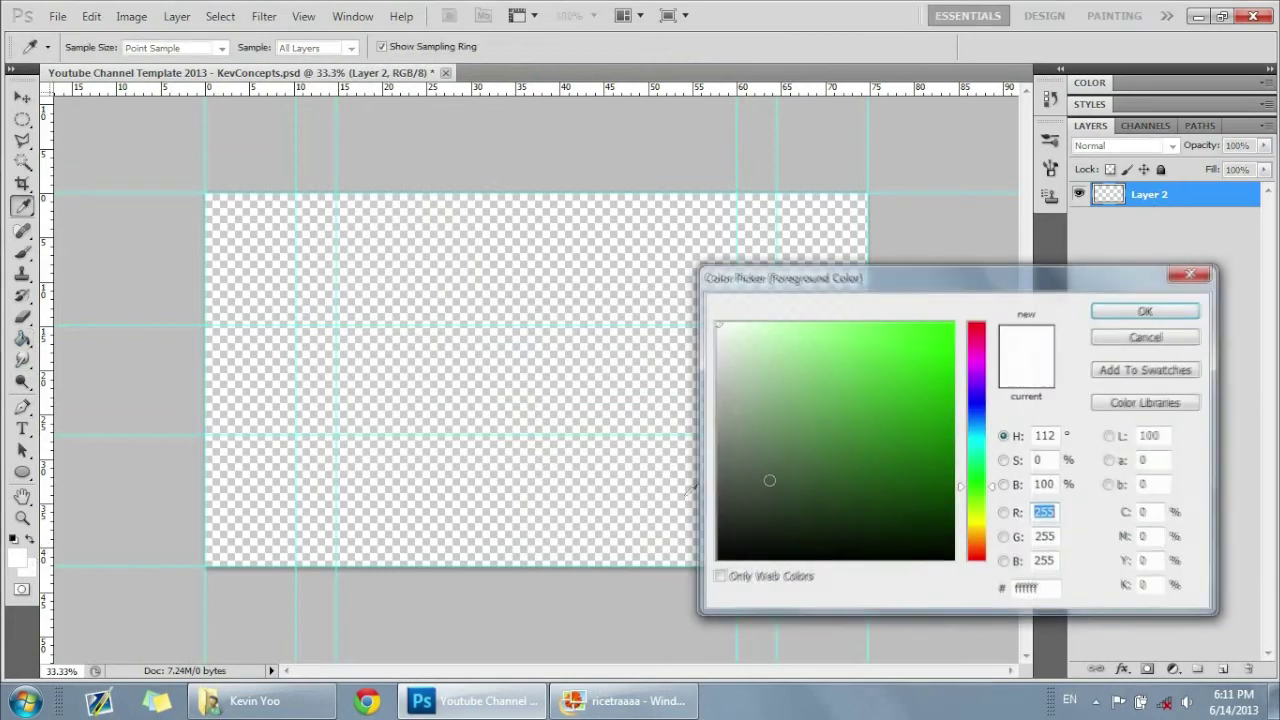
mouse_move(766, 477)
mouse_down()
mouse_move(733, 459)
mouse_move(737, 415)
mouse_up()
click(1146, 311)
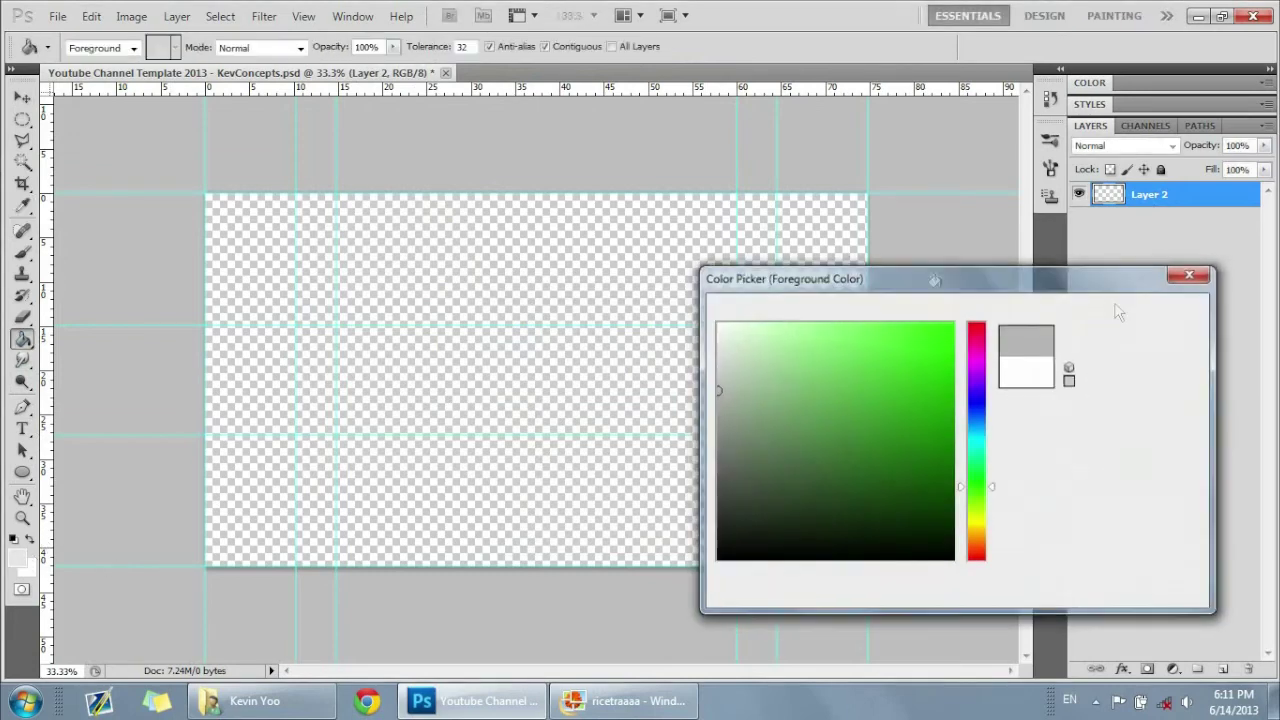
click(24, 100)
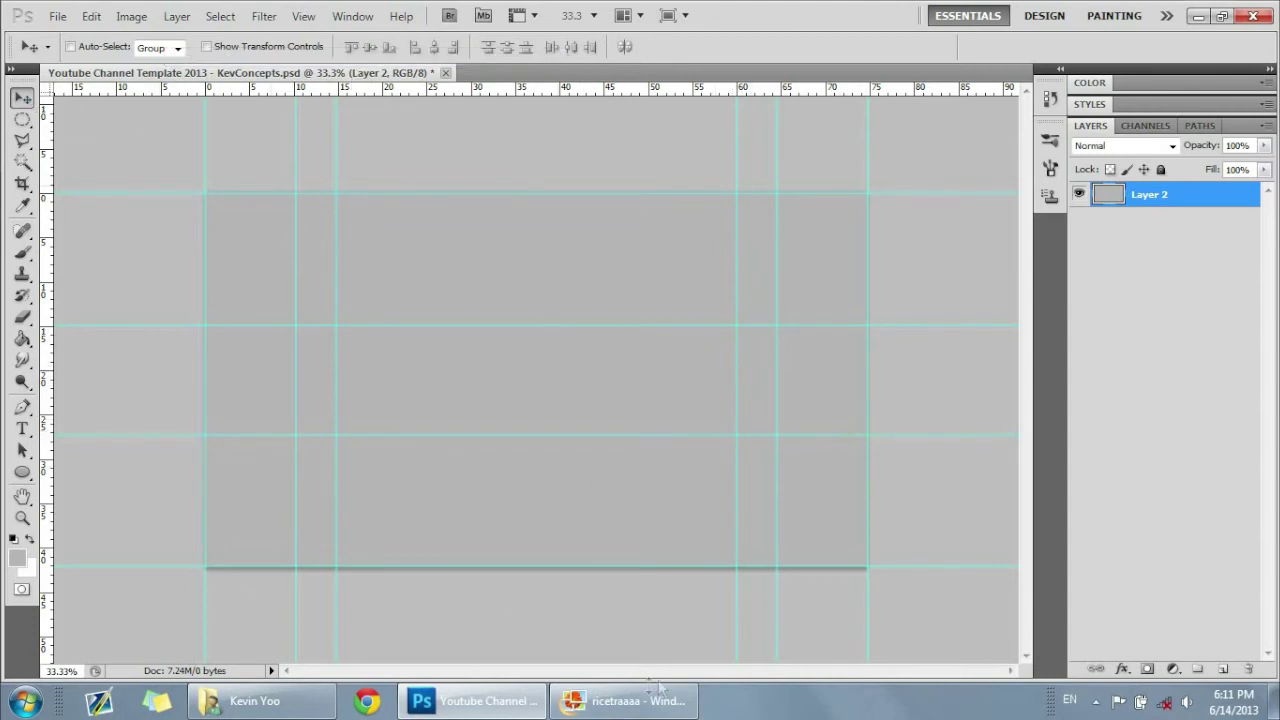
click(624, 700)
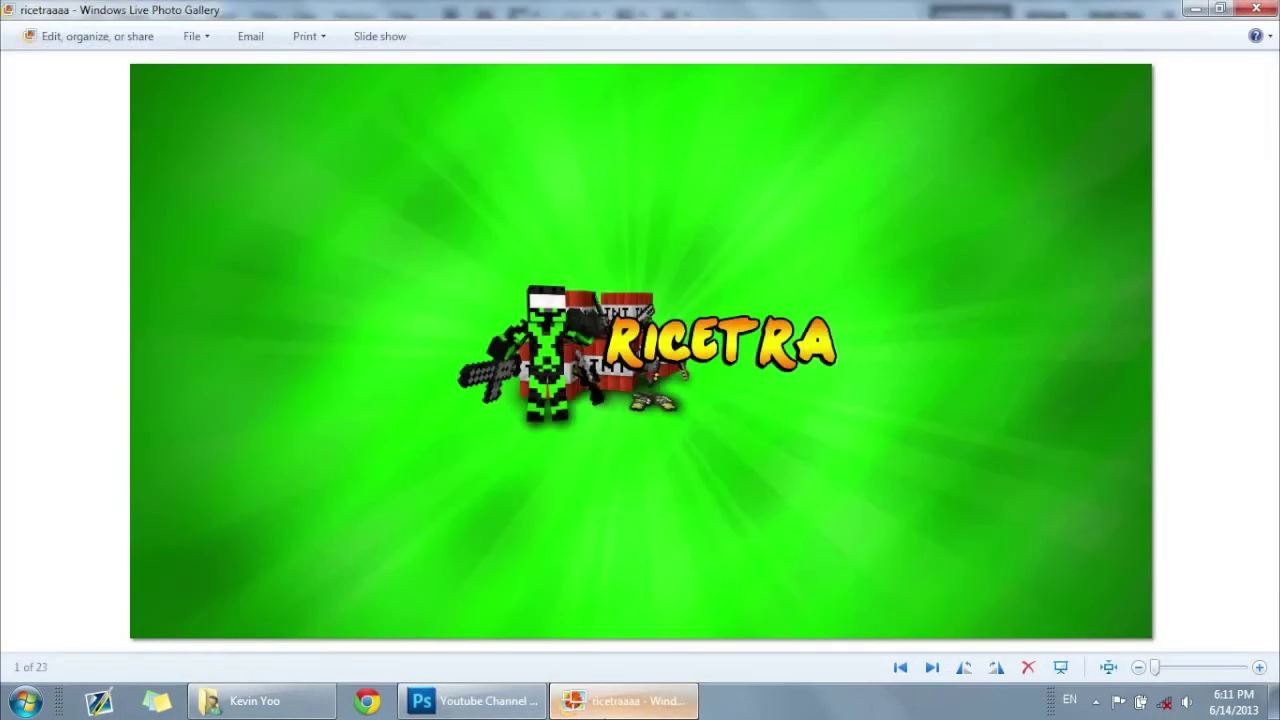
click(608, 703)
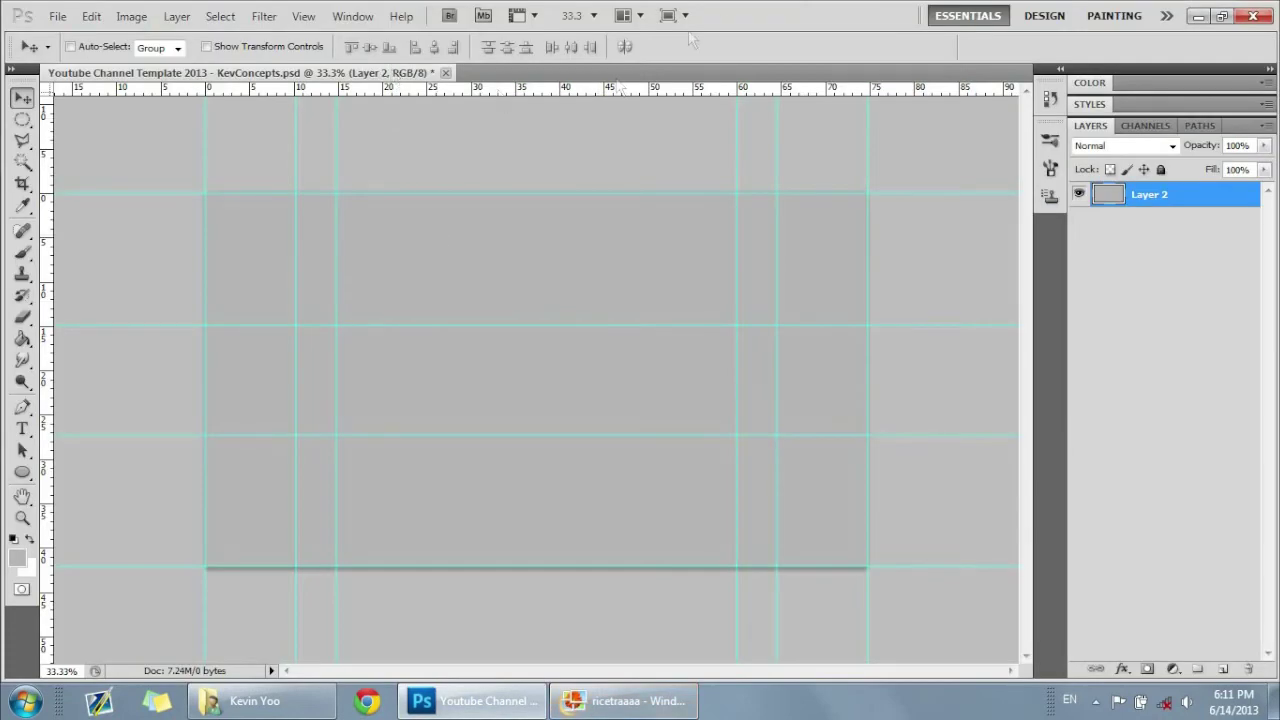